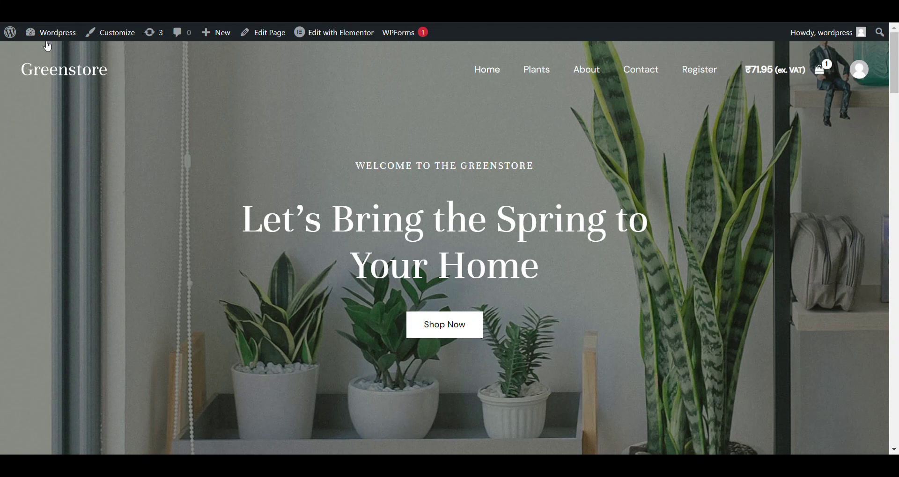
Go from the admin dashboard to the Plugins > Add New page.
{"action": "mouse_move", "coordinate": [46, 42]}
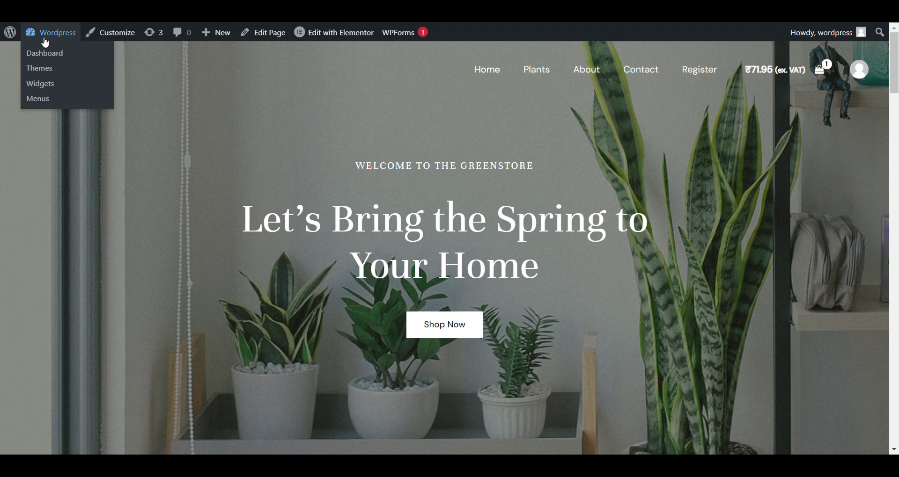
{"action": "left_click", "coordinate": [45, 45]}
{"action": "scroll", "coordinate": [224, 234], "scroll_direction": "down", "scroll_amount": 4}
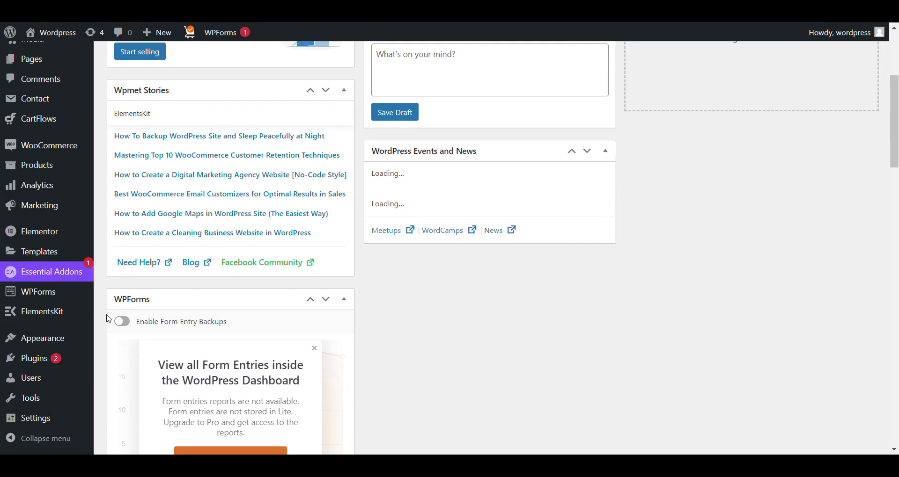
{"action": "mouse_move", "coordinate": [40, 363]}
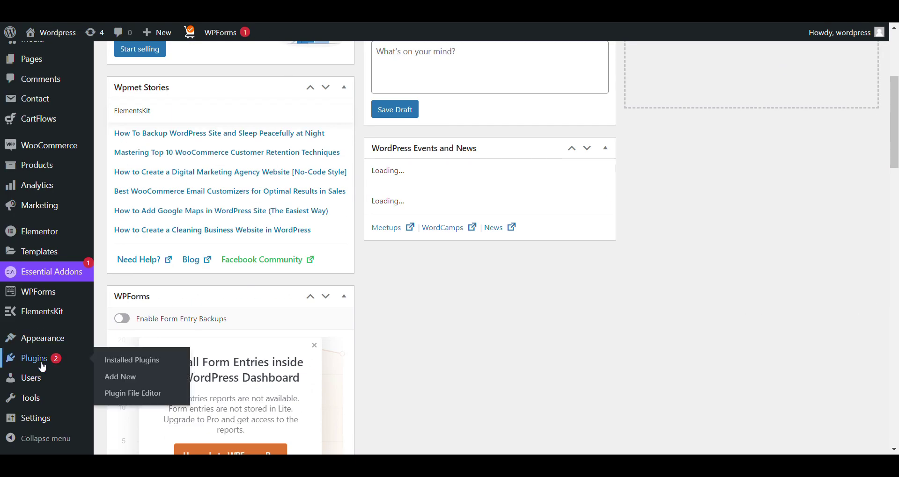
{"action": "left_click", "coordinate": [146, 383]}
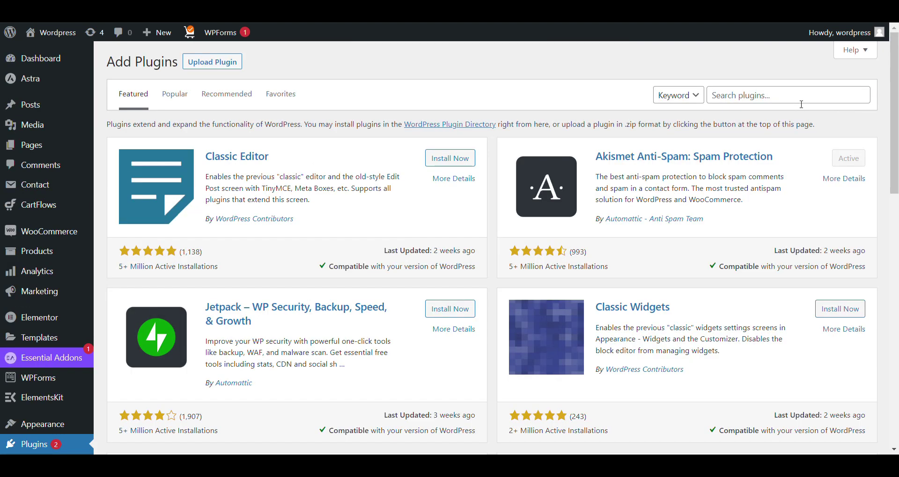
Search plugins for 'booking' and install BookingPress.
{"action": "left_click", "coordinate": [801, 104]}
{"action": "type", "text": "bookingpress"}
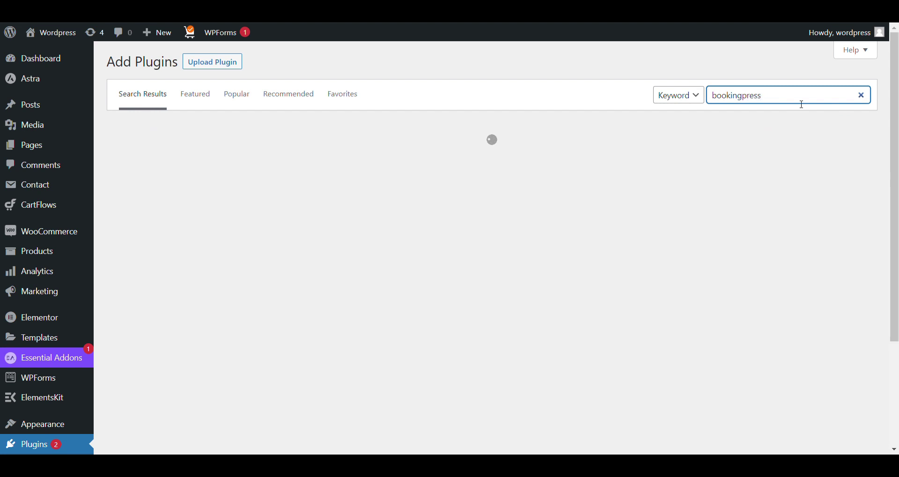
{"action": "left_click", "coordinate": [456, 160]}
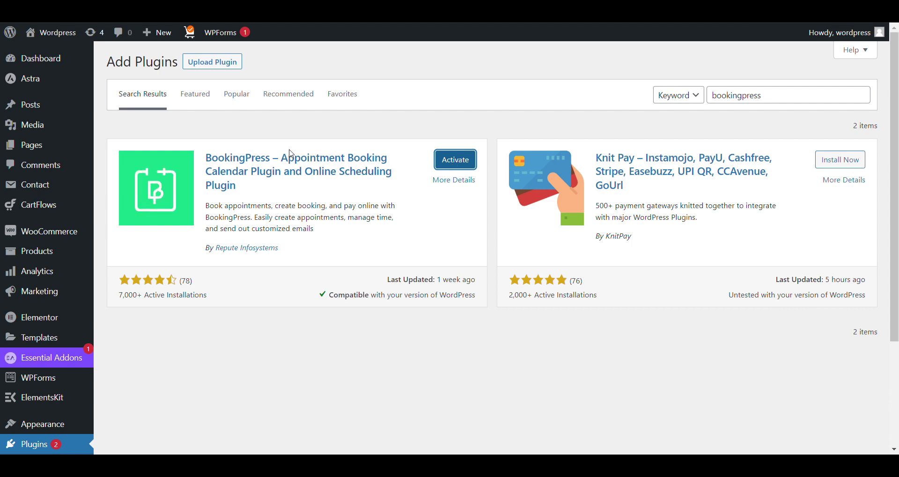
{"action": "left_click_drag", "start_coordinate": [207, 162], "coordinate": [274, 209]}
{"action": "left_click", "coordinate": [247, 186]}
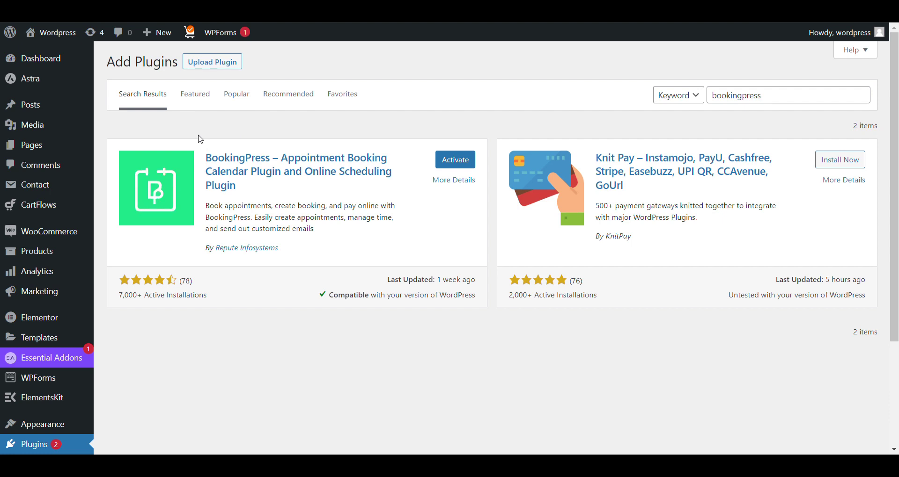
Confirm BookingPress is active in the Installed Plugins list and open its setup wizard.
{"action": "scroll", "coordinate": [200, 139], "scroll_direction": "down", "scroll_amount": 5}
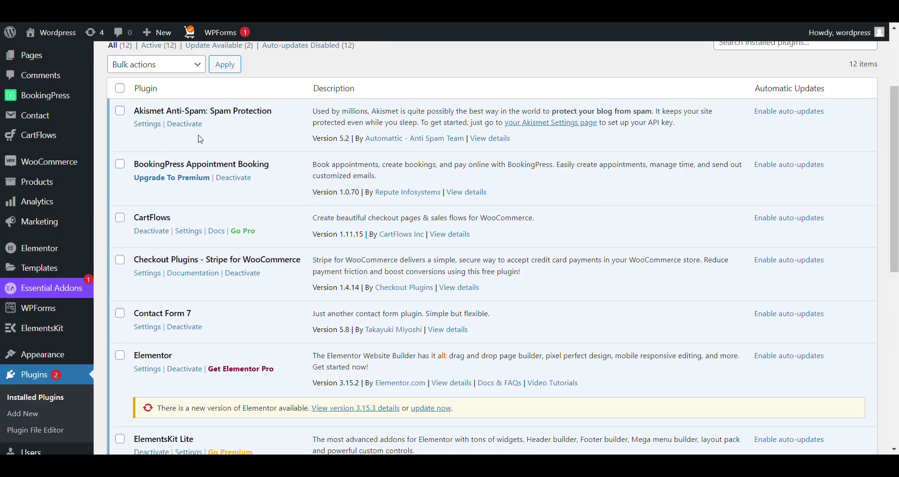
{"action": "scroll", "coordinate": [200, 139], "scroll_direction": "down", "scroll_amount": 6}
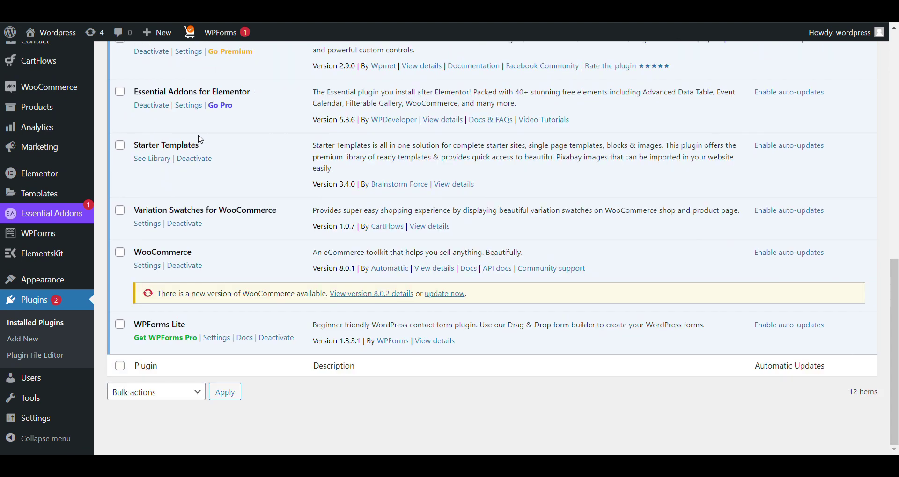
{"action": "scroll", "coordinate": [200, 139], "scroll_direction": "up", "scroll_amount": 11}
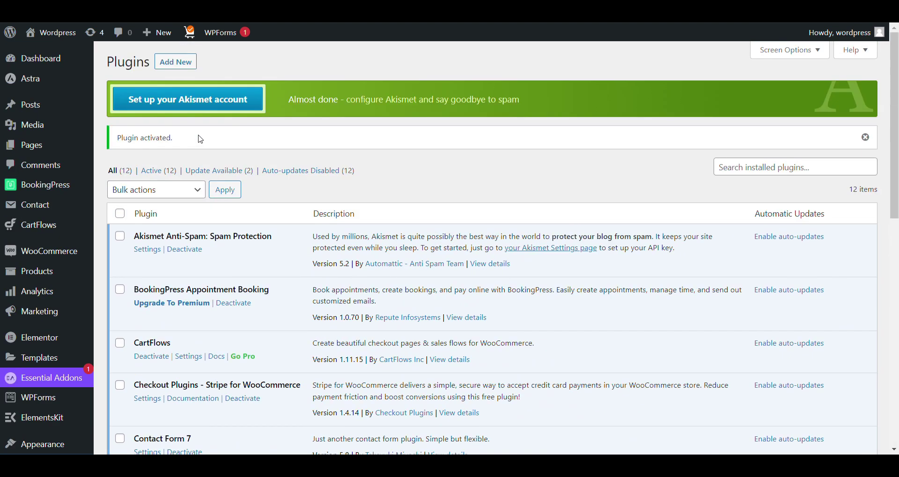
{"action": "scroll", "coordinate": [201, 139], "scroll_direction": "down", "scroll_amount": 7}
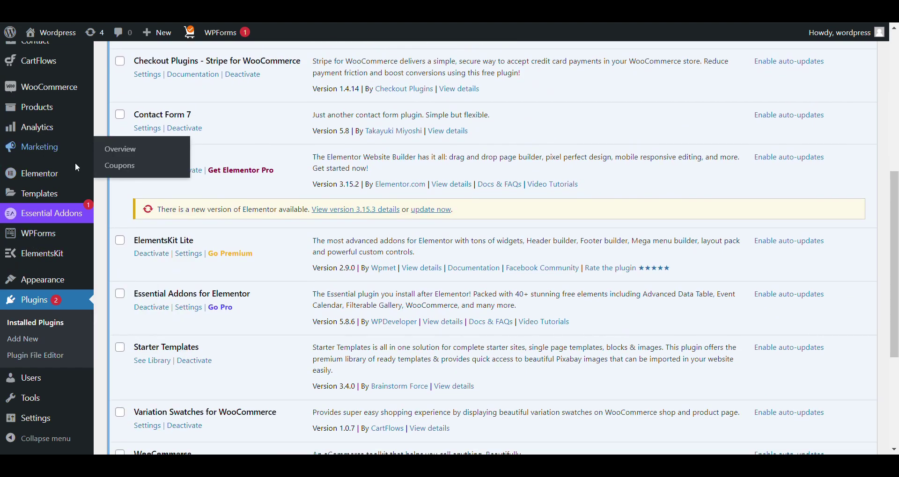
{"action": "scroll", "coordinate": [76, 167], "scroll_direction": "down", "scroll_amount": 3}
{"action": "scroll", "coordinate": [70, 177], "scroll_direction": "up", "scroll_amount": 4}
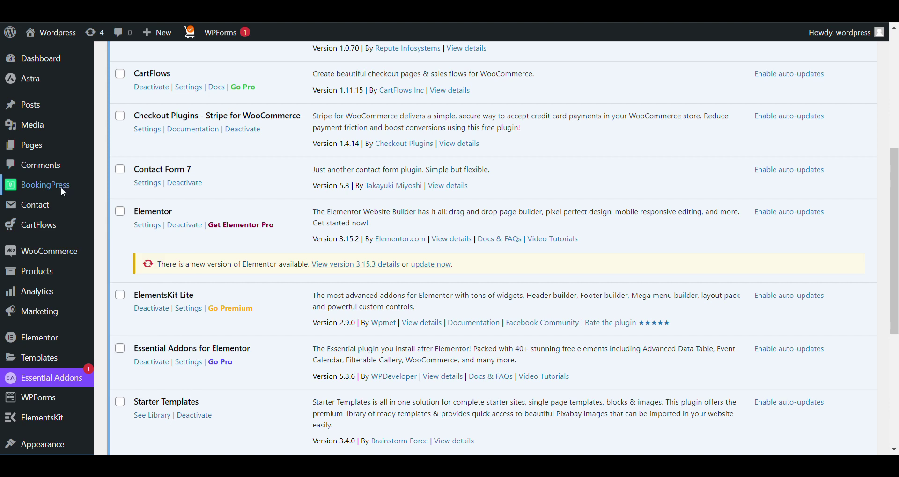
{"action": "left_click", "coordinate": [63, 192]}
Accept the default company details, working hours and colour options, then finish the wizard.
{"action": "scroll", "coordinate": [349, 190], "scroll_direction": "down", "scroll_amount": 2}
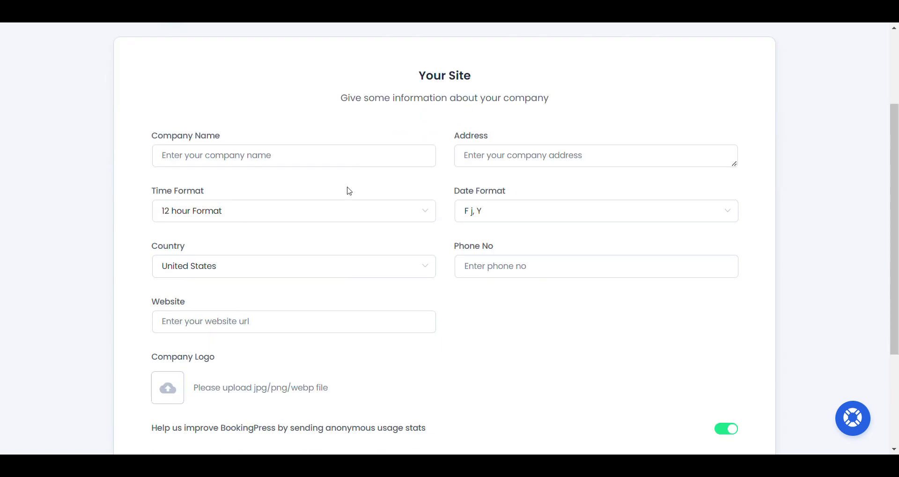
{"action": "scroll", "coordinate": [349, 191], "scroll_direction": "down", "scroll_amount": 3}
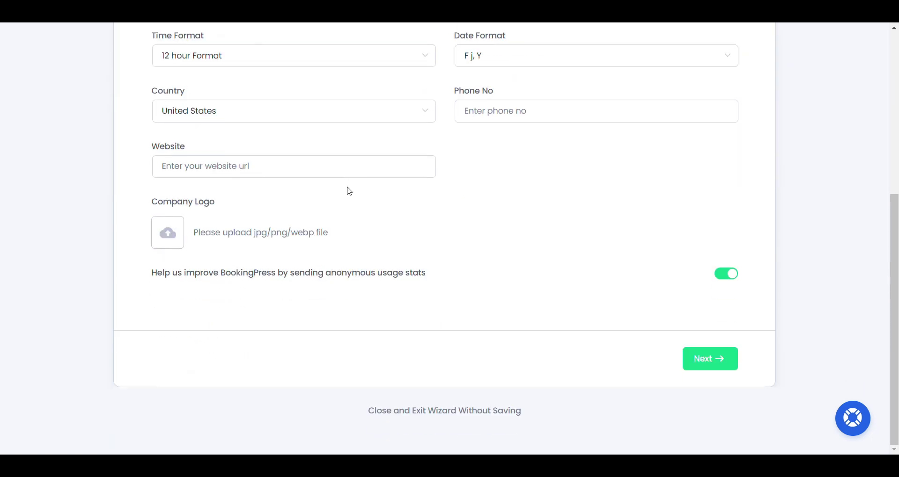
{"action": "left_click", "coordinate": [721, 371]}
{"action": "left_click", "coordinate": [717, 384]}
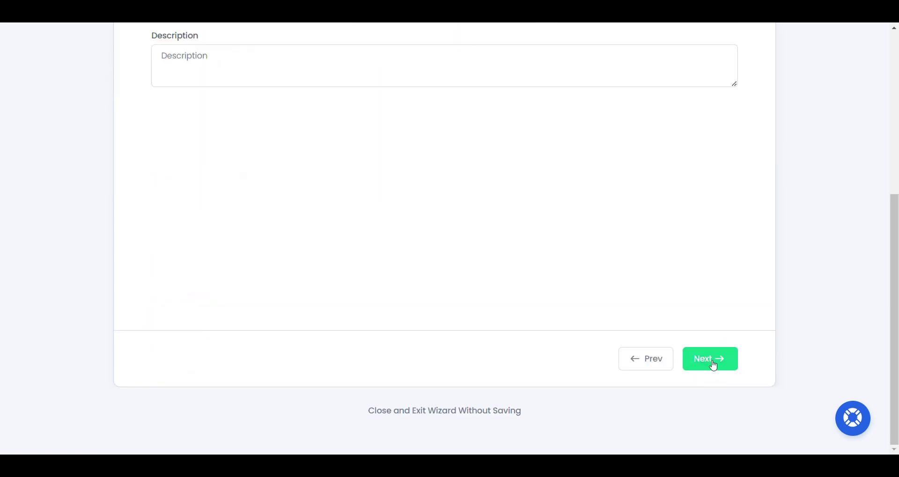
{"action": "left_click", "coordinate": [711, 365]}
{"action": "left_click", "coordinate": [713, 364]}
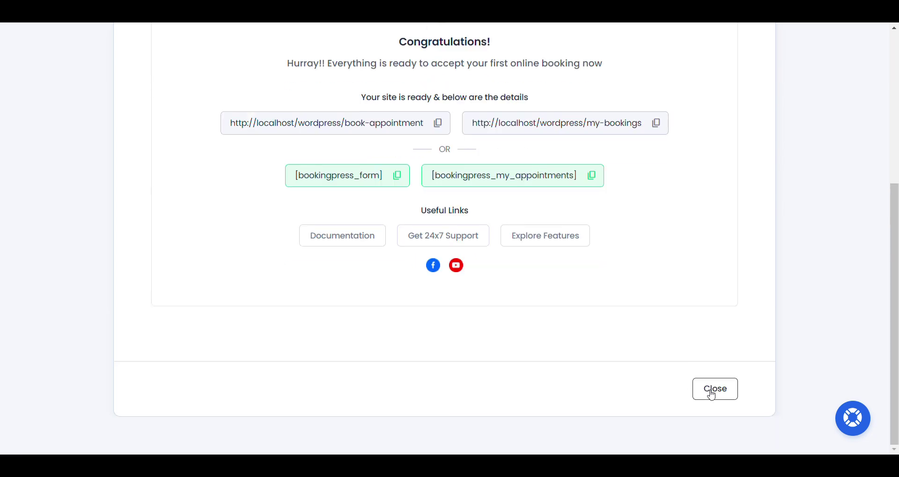
Close the wizard, dismiss the Birthday Sale popup, and go to BookingPress Services.
{"action": "left_click", "coordinate": [712, 393]}
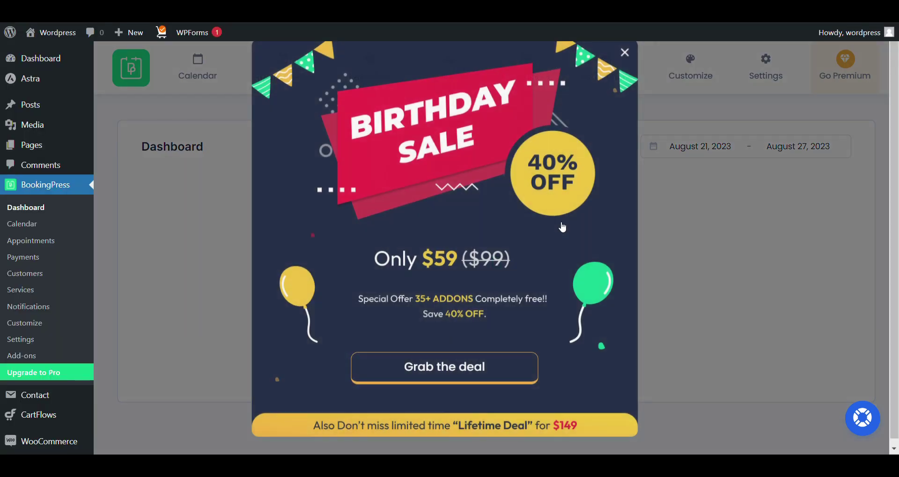
{"action": "left_click", "coordinate": [626, 54]}
{"action": "scroll", "coordinate": [482, 263], "scroll_direction": "down", "scroll_amount": 1}
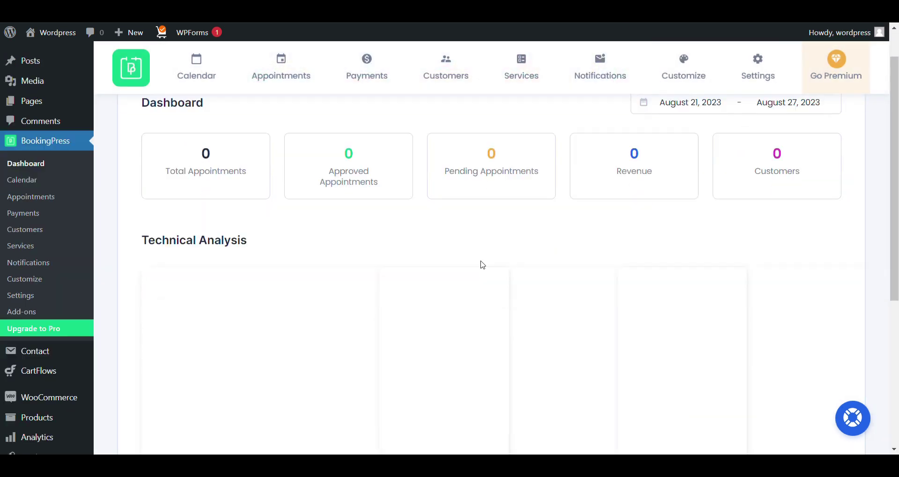
{"action": "scroll", "coordinate": [482, 263], "scroll_direction": "up", "scroll_amount": 1}
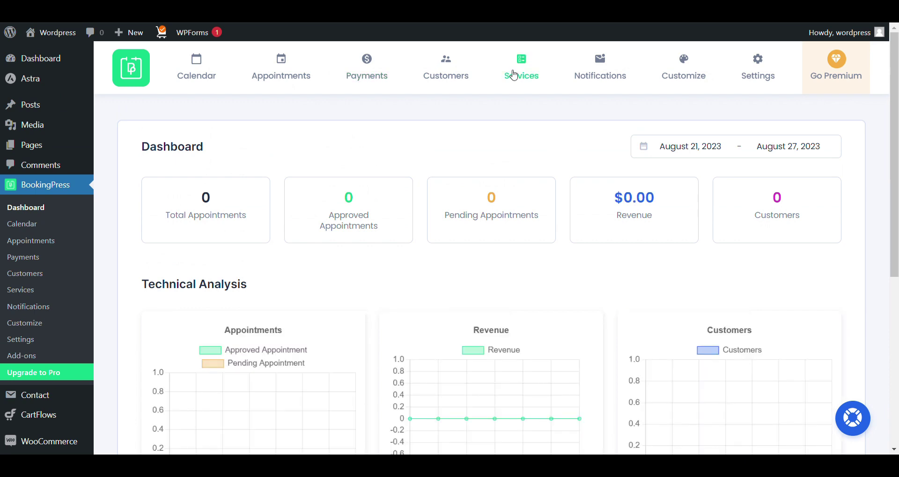
{"action": "left_click", "coordinate": [514, 75]}
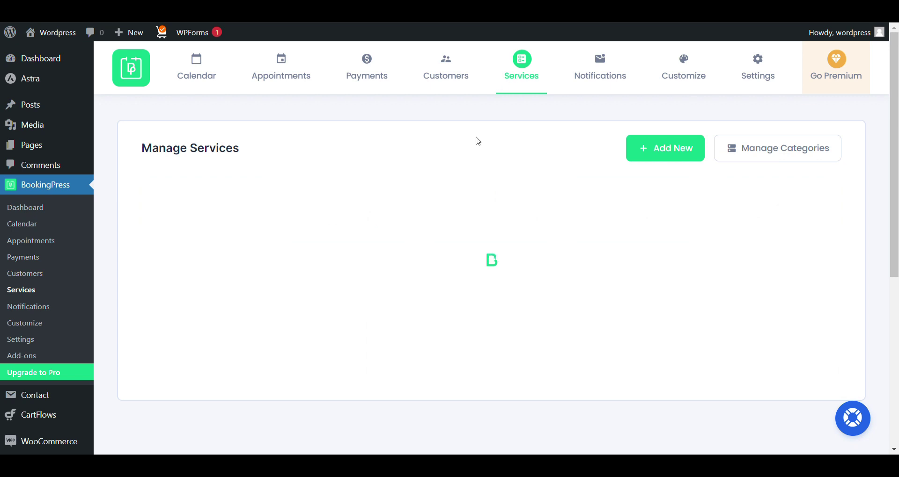
Add a new service named 'Sample' with price 0 and save it.
{"action": "left_click", "coordinate": [671, 149]}
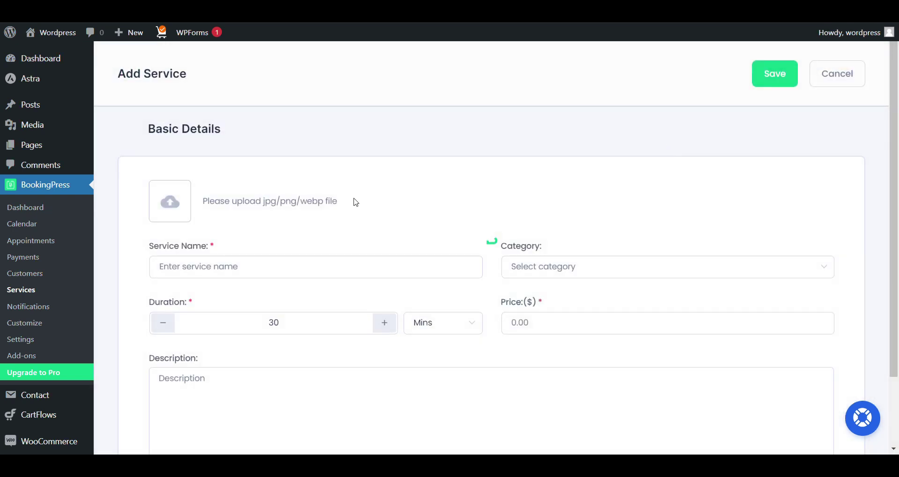
{"action": "left_click", "coordinate": [275, 268]}
{"action": "type", "text": "Sample"}
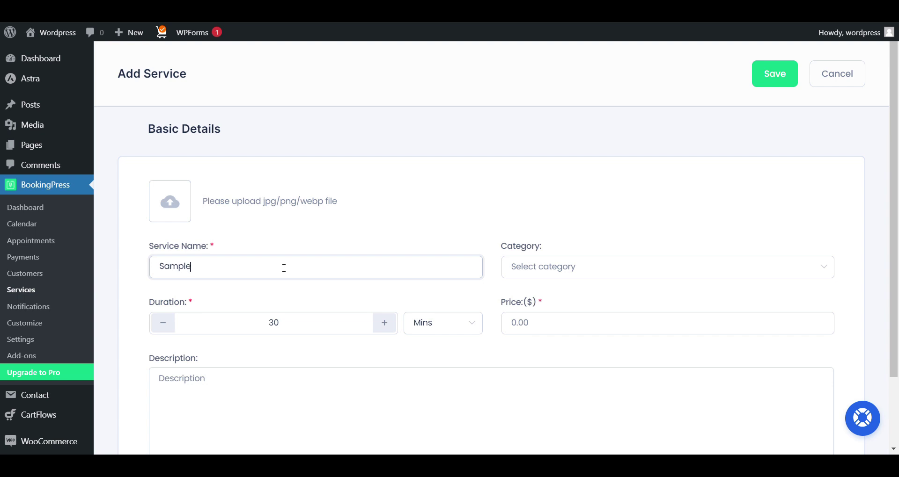
{"action": "scroll", "coordinate": [489, 267], "scroll_direction": "down", "scroll_amount": 2}
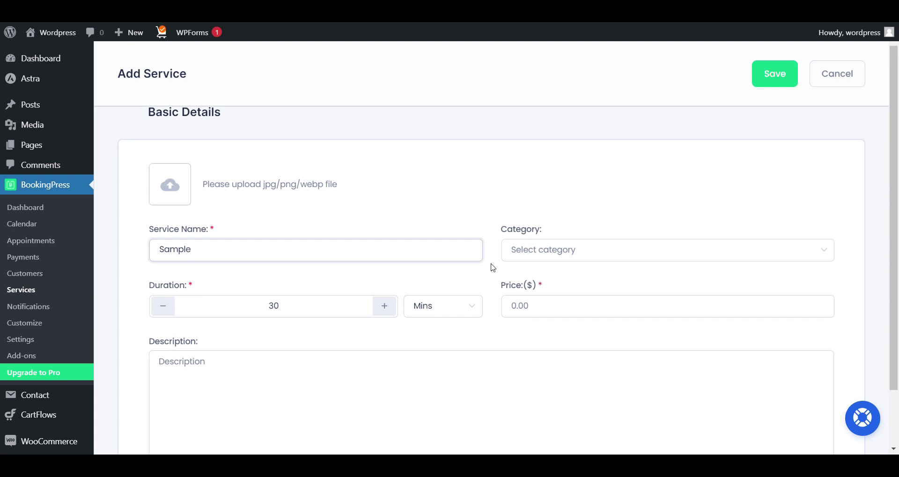
{"action": "left_click", "coordinate": [777, 74]}
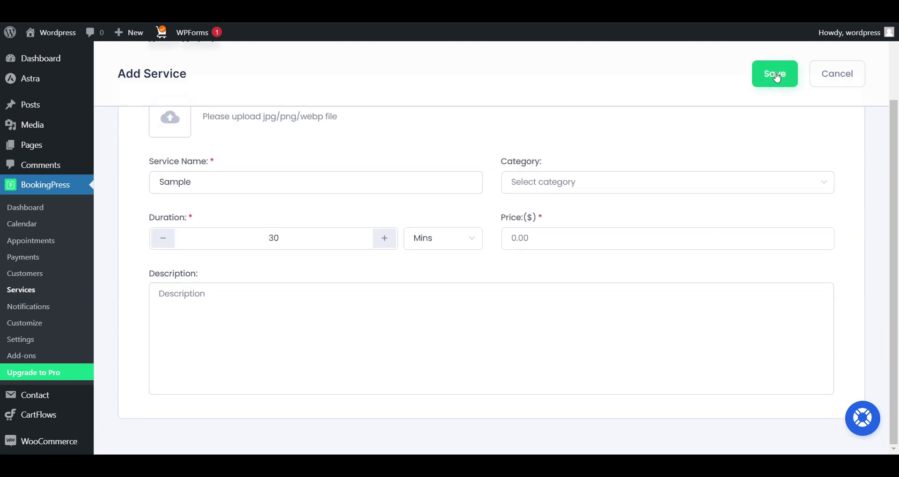
{"action": "left_click", "coordinate": [580, 244]}
{"action": "type", "text": "0"}
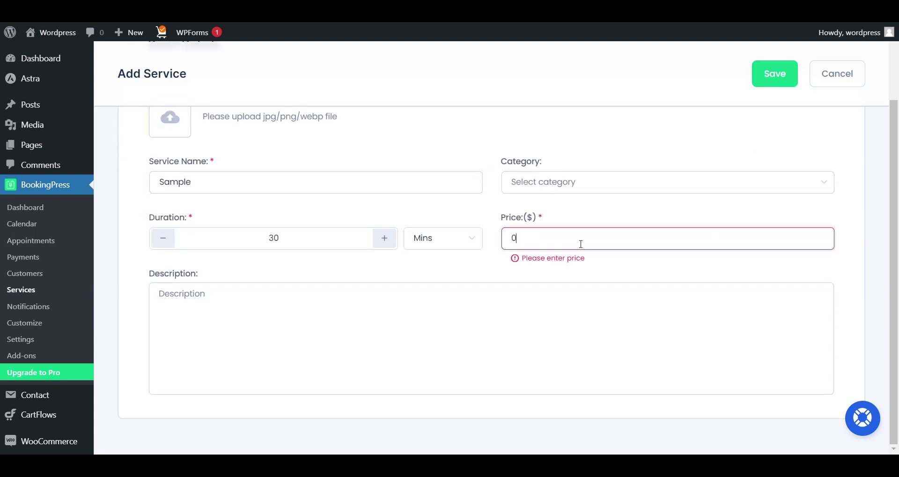
{"action": "left_click", "coordinate": [790, 74]}
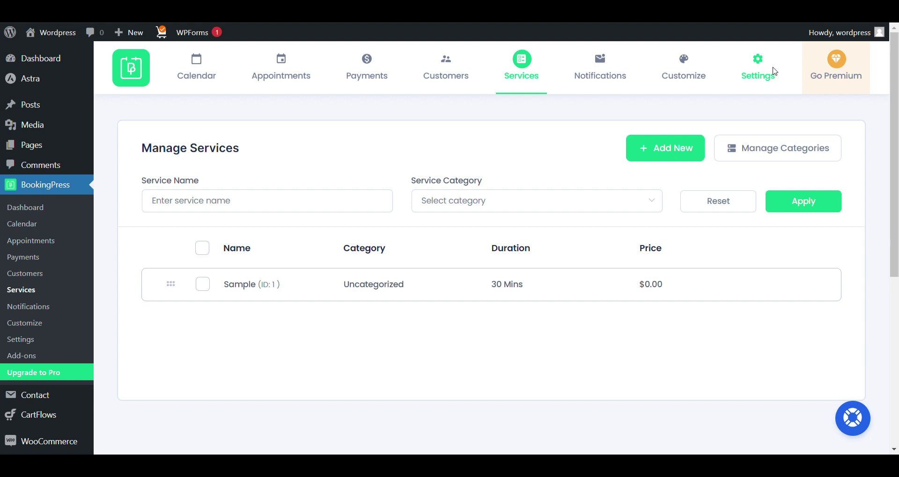
{"action": "left_click", "coordinate": [773, 71]}
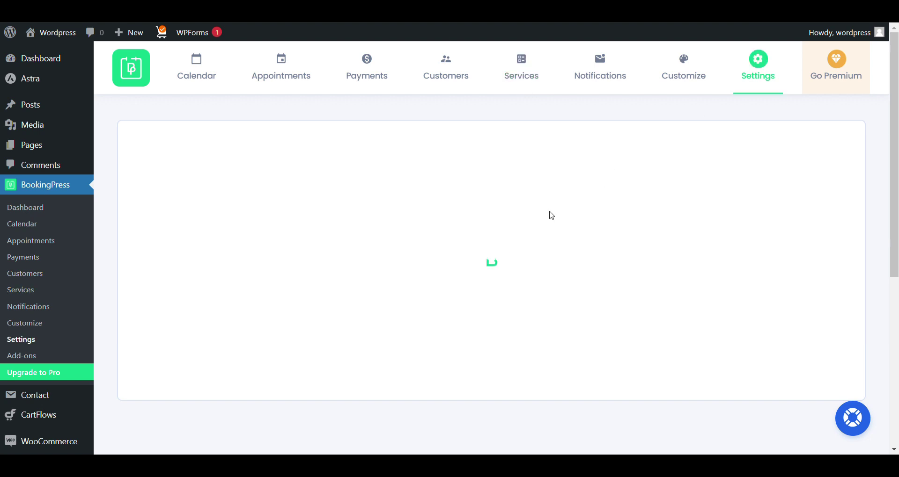
Change the BookingPress payment currency from US Dollar to Indian Rupee.
{"action": "scroll", "coordinate": [552, 216], "scroll_direction": "down", "scroll_amount": 2}
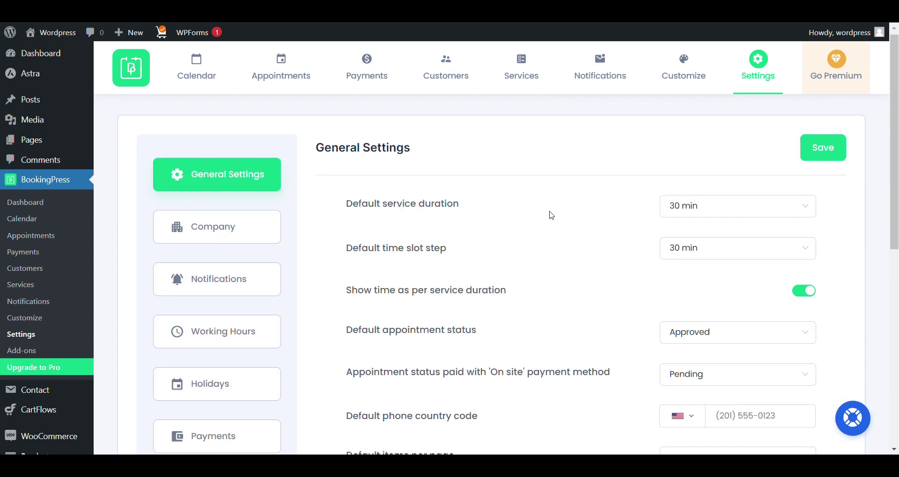
{"action": "scroll", "coordinate": [228, 310], "scroll_direction": "down", "scroll_amount": 3}
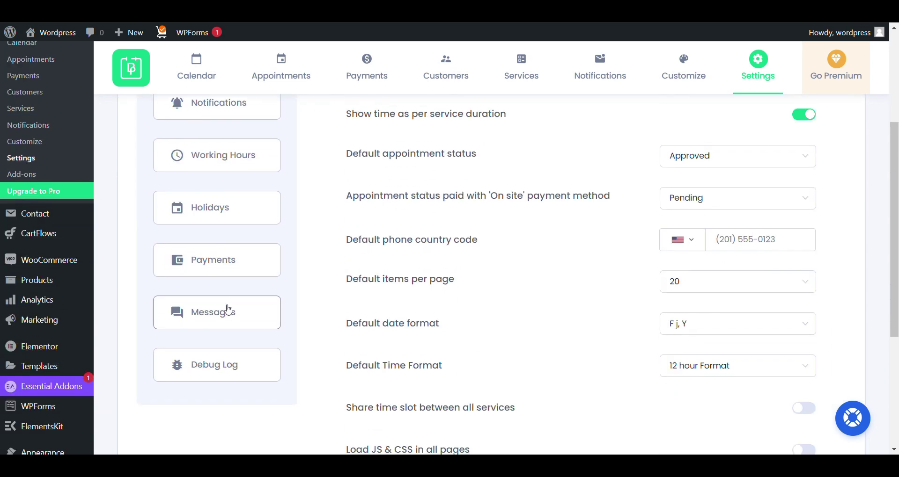
{"action": "left_click", "coordinate": [237, 262]}
{"action": "scroll", "coordinate": [506, 207], "scroll_direction": "up", "scroll_amount": 4}
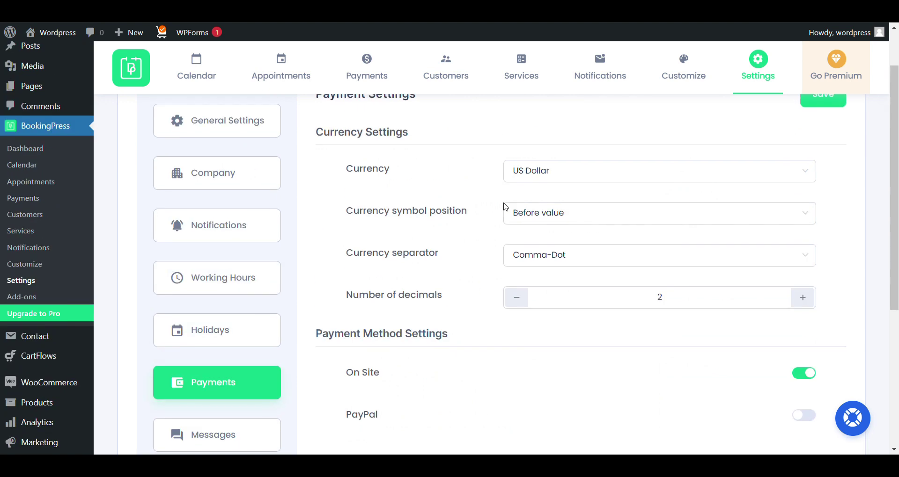
{"action": "left_click", "coordinate": [538, 216]}
{"action": "scroll", "coordinate": [538, 318], "scroll_direction": "down", "scroll_amount": 20}
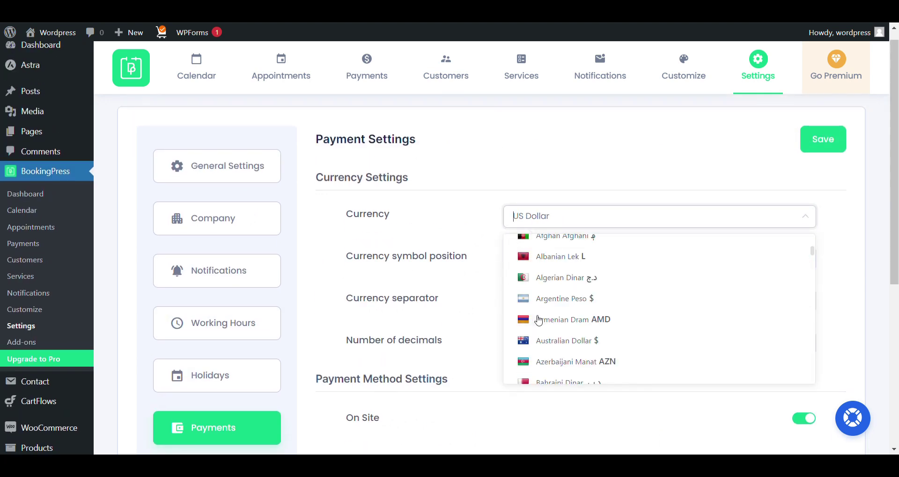
{"action": "scroll", "coordinate": [539, 321], "scroll_direction": "up", "scroll_amount": 10}
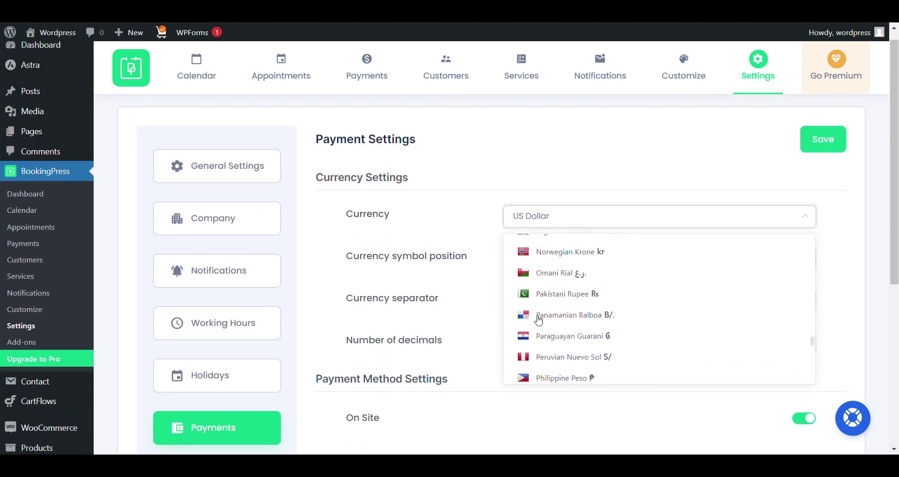
{"action": "scroll", "coordinate": [538, 320], "scroll_direction": "up", "scroll_amount": 6}
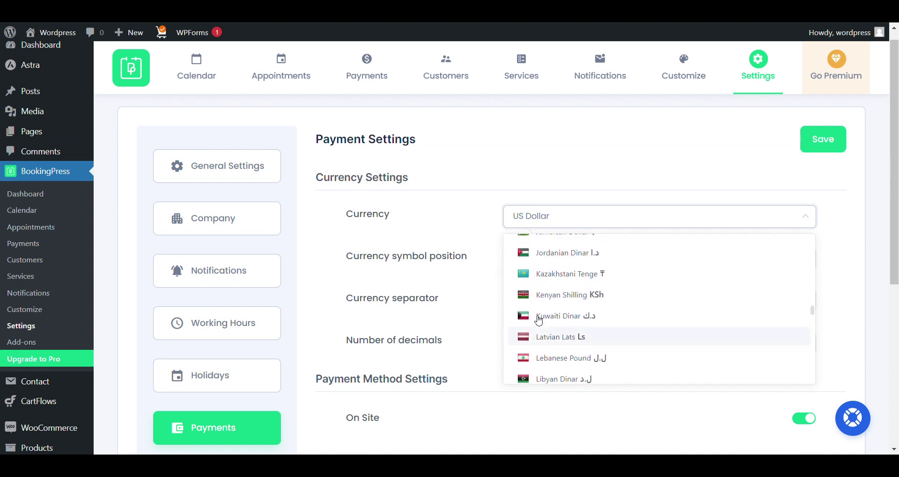
{"action": "left_click", "coordinate": [583, 285]}
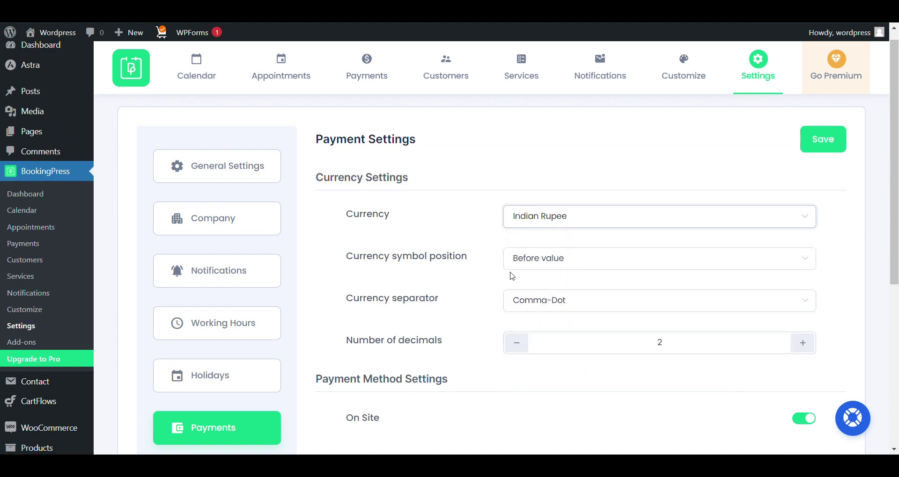
{"action": "scroll", "coordinate": [510, 243], "scroll_direction": "down", "scroll_amount": 5}
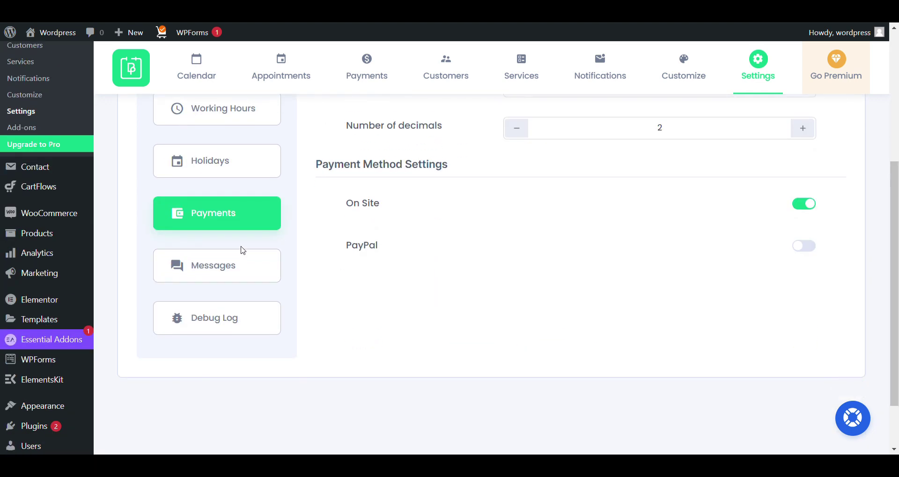
{"action": "left_click", "coordinate": [243, 265]}
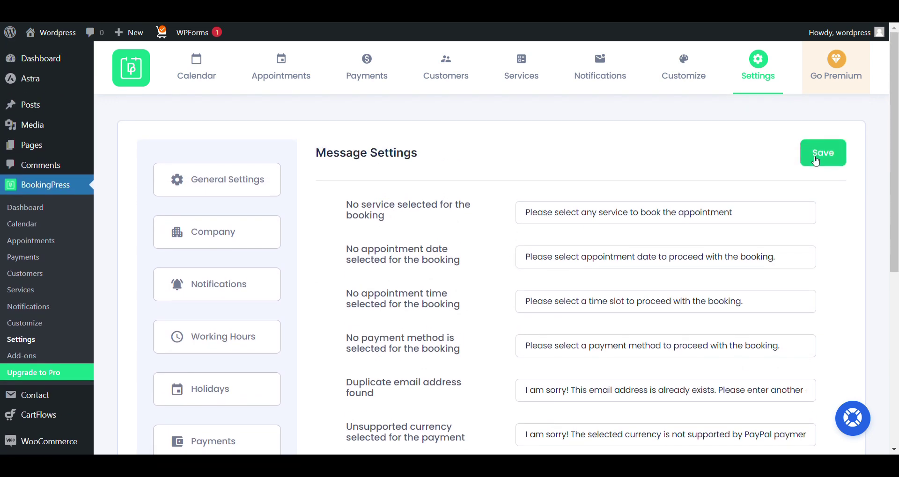
Save the default BookingPress message texts and view the Email Notification Settings.
{"action": "left_click", "coordinate": [824, 155]}
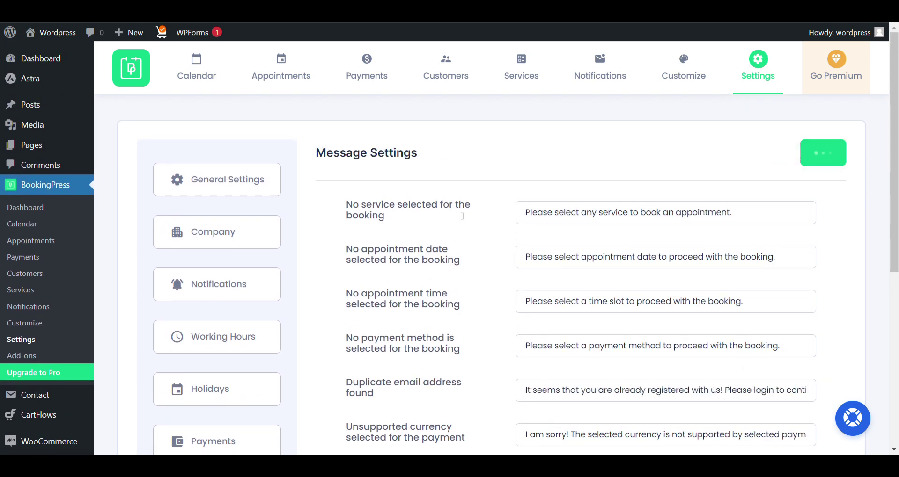
{"action": "left_click", "coordinate": [238, 281]}
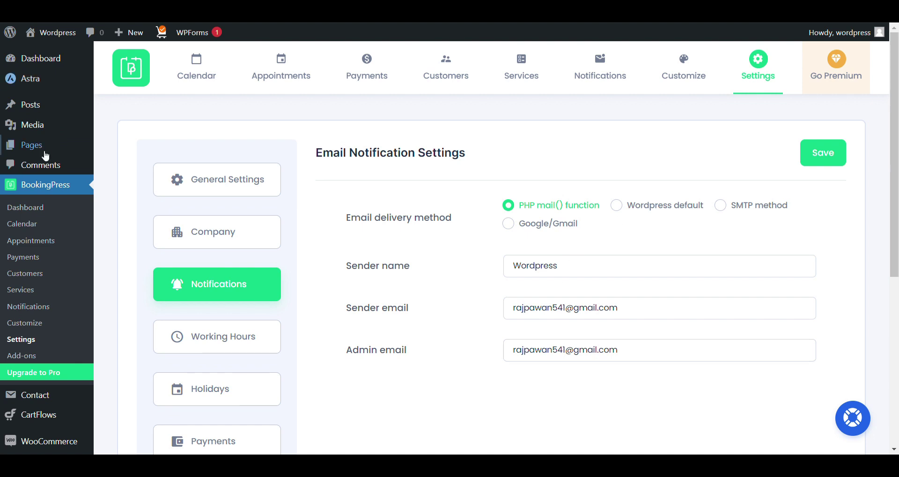
{"action": "mouse_move", "coordinate": [45, 158]}
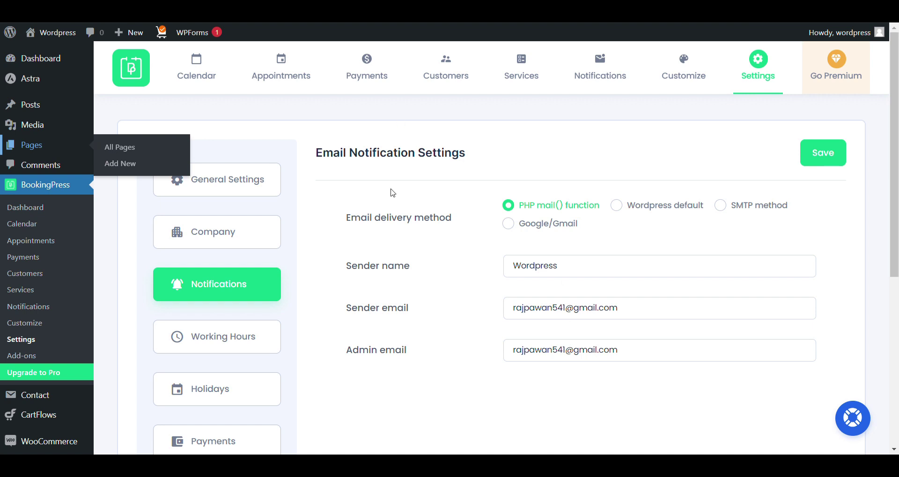
View the Book an Appointment page on the live site from All Pages.
{"action": "scroll", "coordinate": [391, 192], "scroll_direction": "down", "scroll_amount": 7}
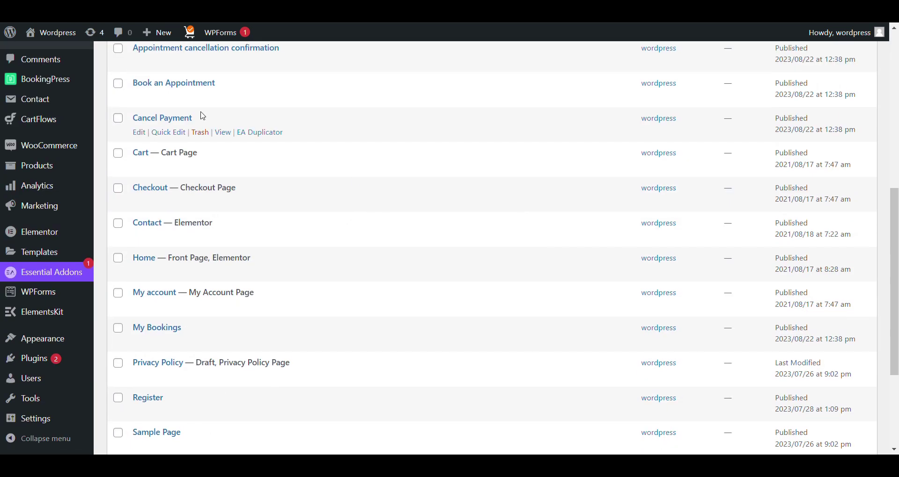
{"action": "left_click", "coordinate": [231, 100]}
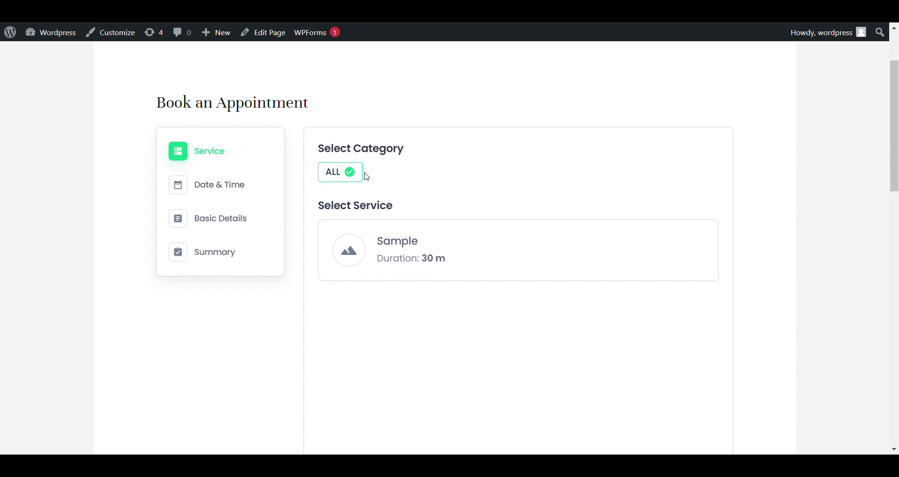
Choose the Sample service and the 1:30 pm - 2:00 pm slot on the 22nd.
{"action": "scroll", "coordinate": [363, 175], "scroll_direction": "down", "scroll_amount": 2}
{"action": "scroll", "coordinate": [374, 181], "scroll_direction": "up", "scroll_amount": 1}
{"action": "left_click", "coordinate": [416, 189]}
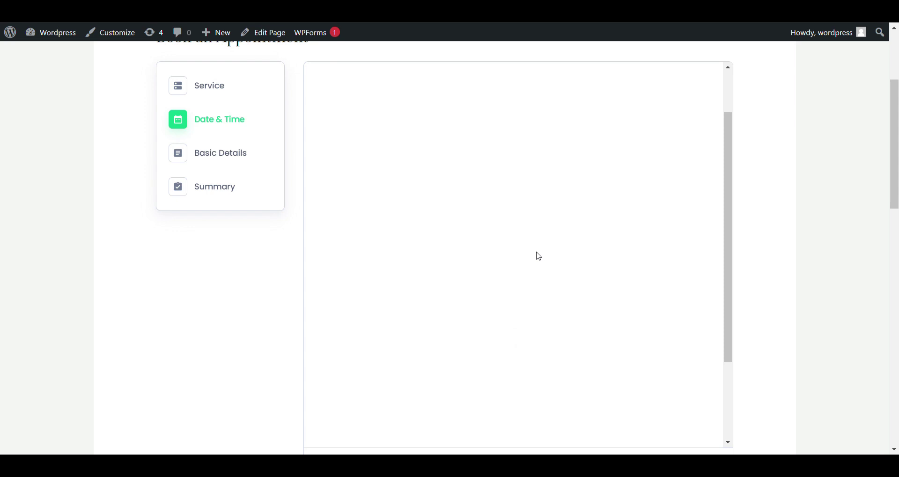
{"action": "scroll", "coordinate": [539, 257], "scroll_direction": "down", "scroll_amount": 3}
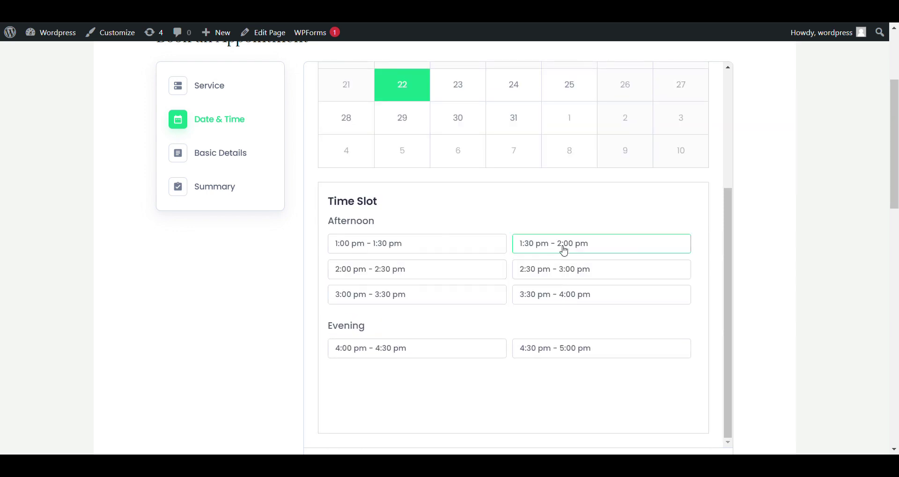
{"action": "left_click", "coordinate": [563, 248]}
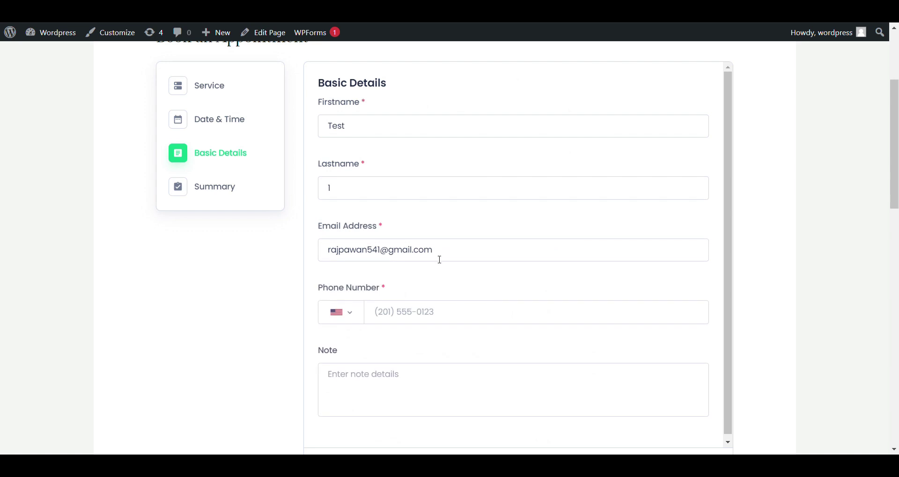
Replace the email with a new address, set India (+91), enter a phone number, continue to Summary.
{"action": "key", "text": "ctrl+a"}
{"action": "key", "text": "BackSpace"}
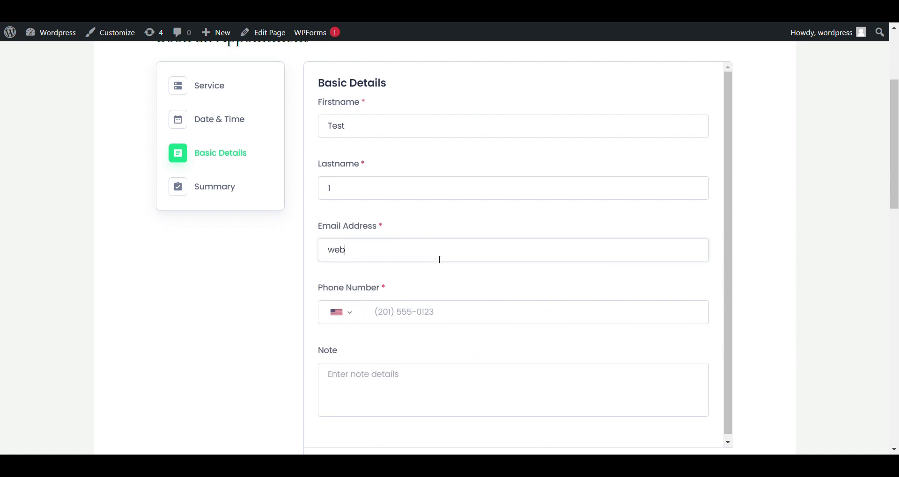
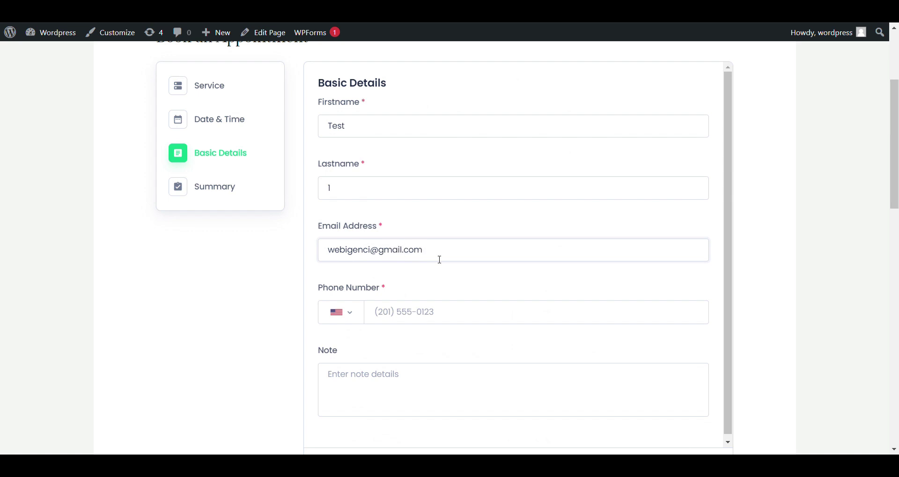
{"action": "left_click", "coordinate": [351, 313]}
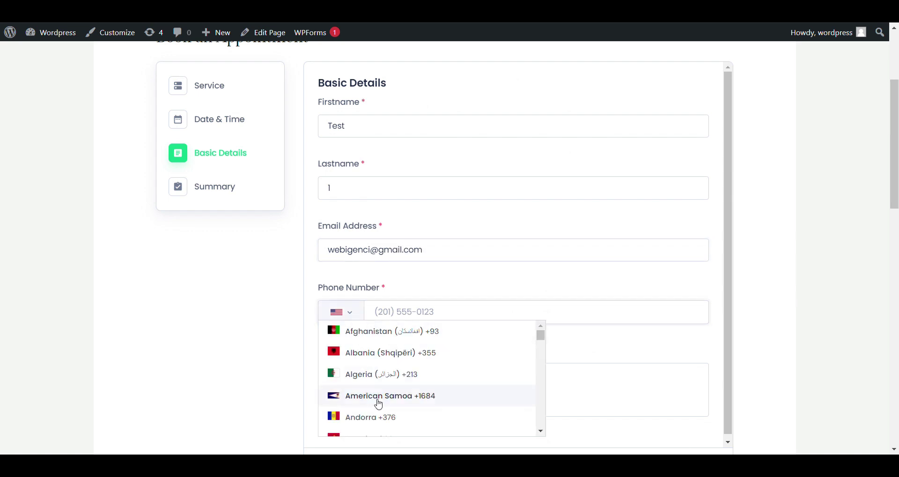
{"action": "scroll", "coordinate": [379, 405], "scroll_direction": "down", "scroll_amount": 5}
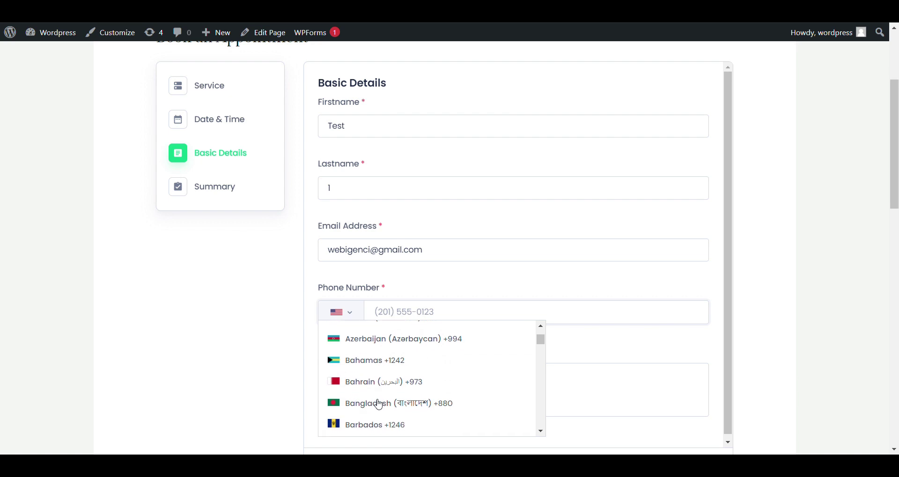
{"action": "scroll", "coordinate": [379, 405], "scroll_direction": "down", "scroll_amount": 10}
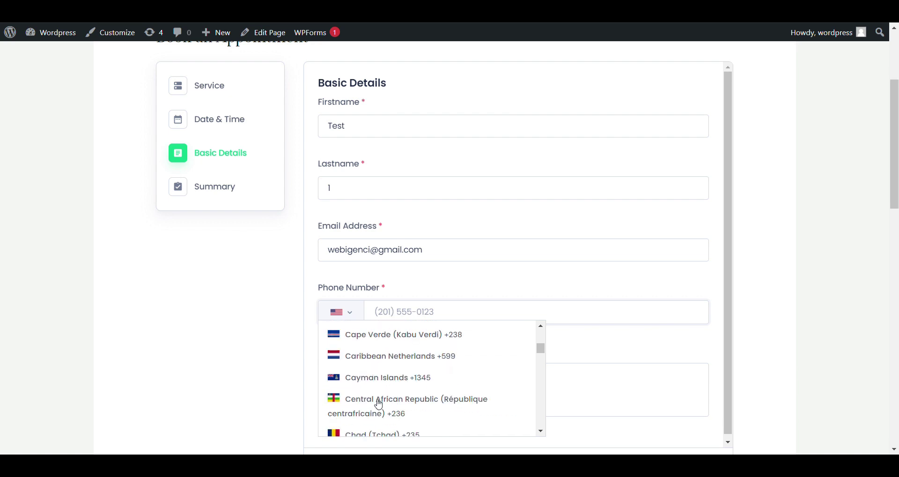
{"action": "scroll", "coordinate": [379, 404], "scroll_direction": "down", "scroll_amount": 20}
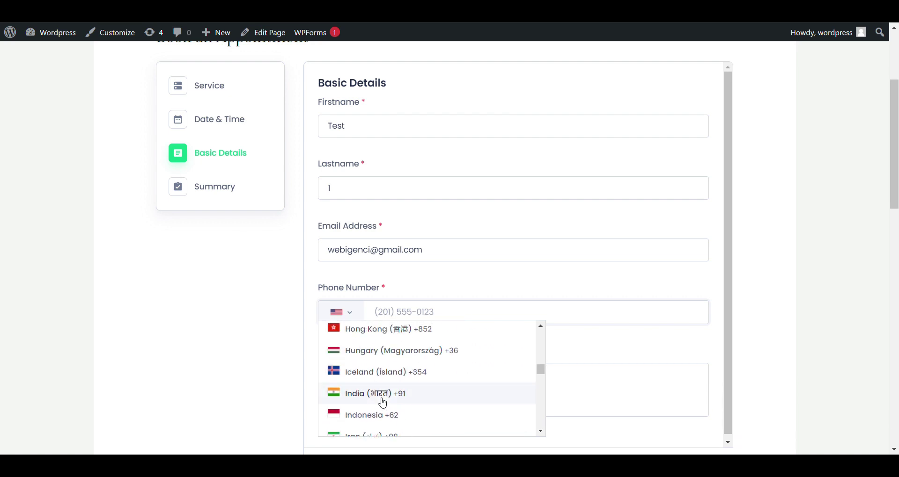
{"action": "left_click", "coordinate": [382, 403]}
{"action": "left_click", "coordinate": [480, 319]}
{"action": "type", "text": "1"}
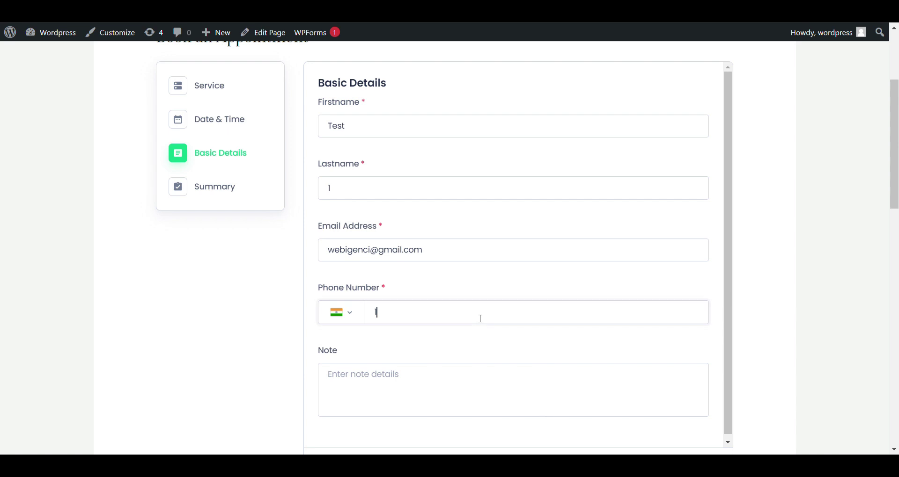
{"action": "type", "text": "23467890"}
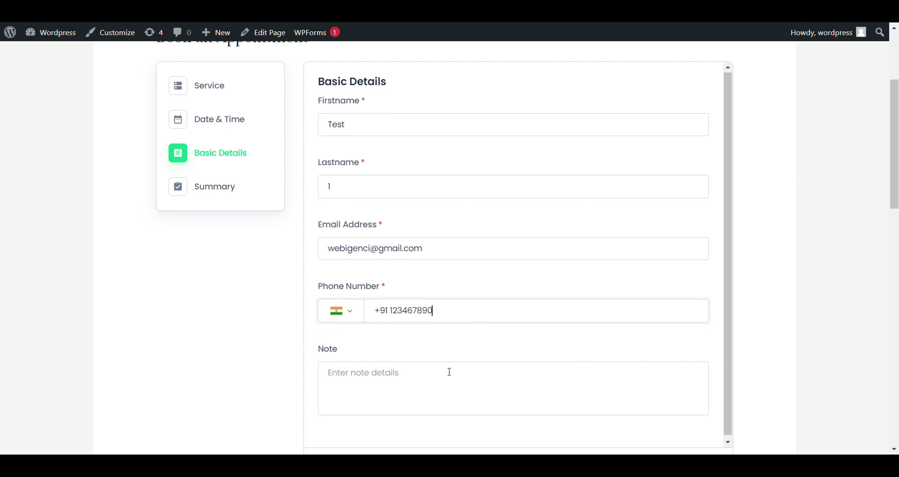
{"action": "scroll", "coordinate": [422, 369], "scroll_direction": "down", "scroll_amount": 4}
{"action": "left_click", "coordinate": [674, 281]}
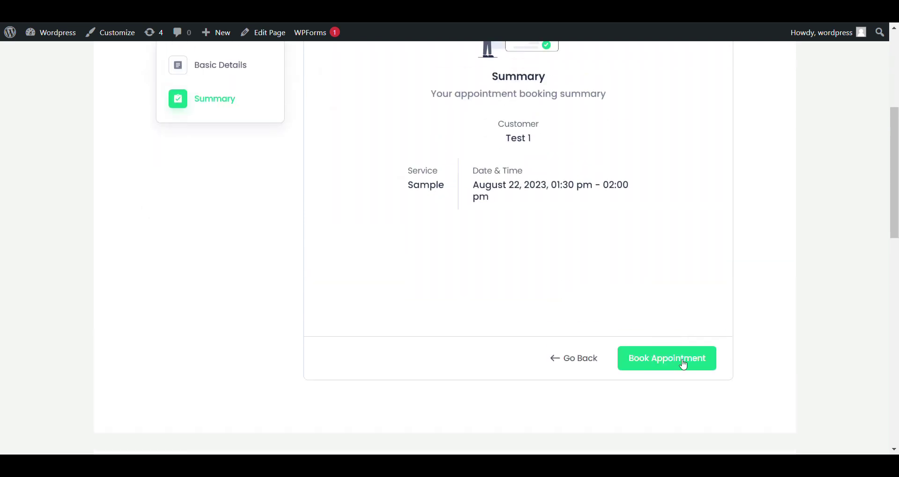
Book the Sample appointment for August 22, 2023 at 1:30 pm and review the Thank you page.
{"action": "left_click", "coordinate": [683, 363]}
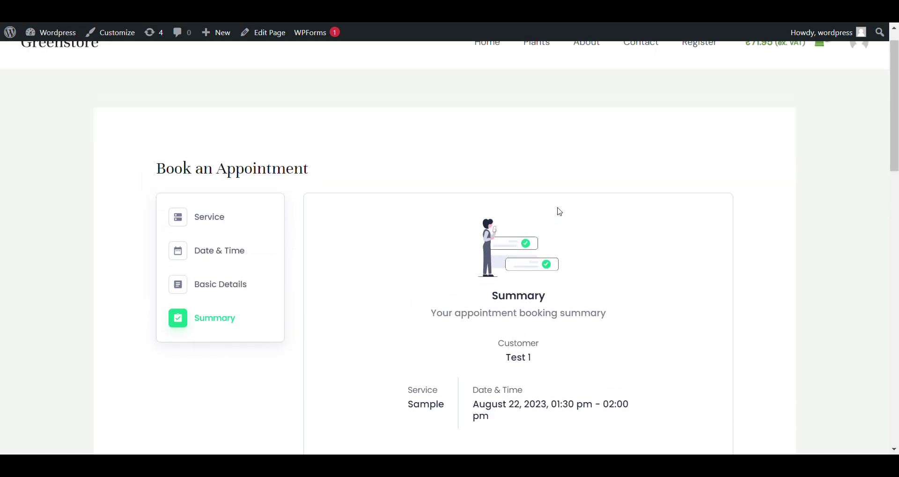
{"action": "scroll", "coordinate": [440, 247], "scroll_direction": "down", "scroll_amount": 3}
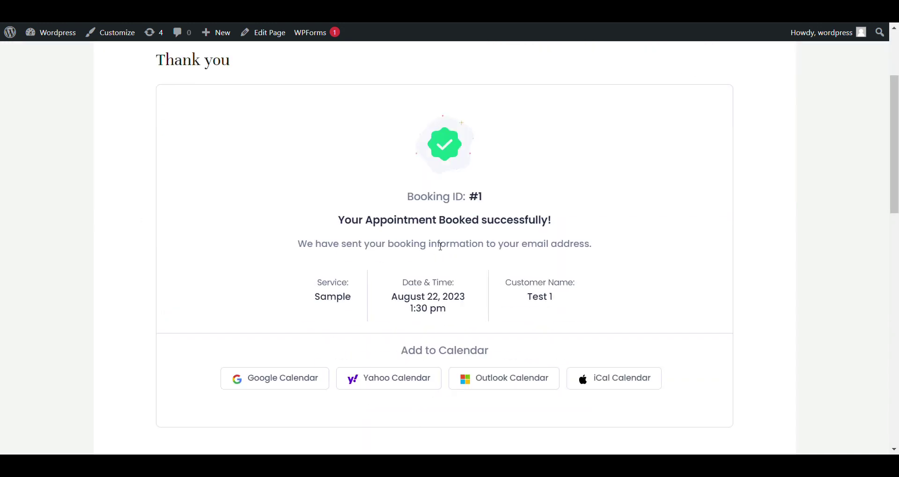
{"action": "scroll", "coordinate": [439, 247], "scroll_direction": "up", "scroll_amount": 3}
{"action": "scroll", "coordinate": [439, 245], "scroll_direction": "down", "scroll_amount": 2}
{"action": "scroll", "coordinate": [620, 80], "scroll_direction": "up", "scroll_amount": 2}
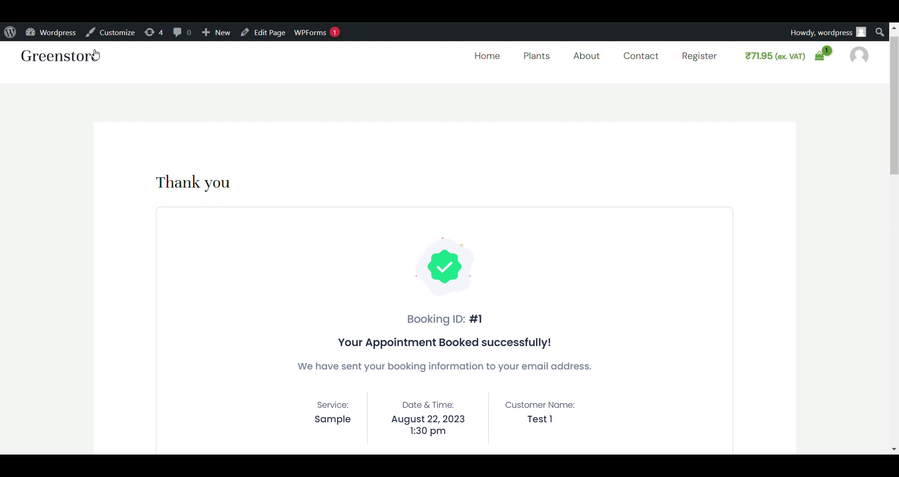
{"action": "mouse_move", "coordinate": [57, 34]}
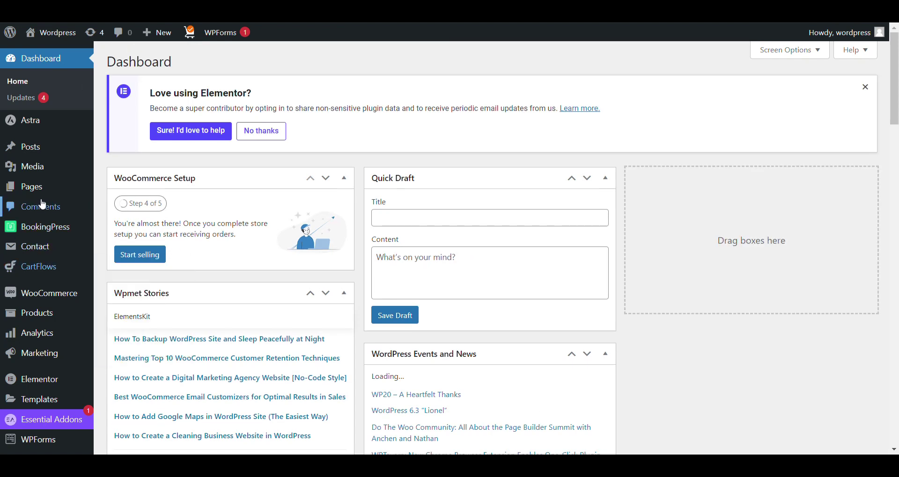
Scroll the Pages list down to My Bookings and view that page on the front end.
{"action": "mouse_move", "coordinate": [45, 200]}
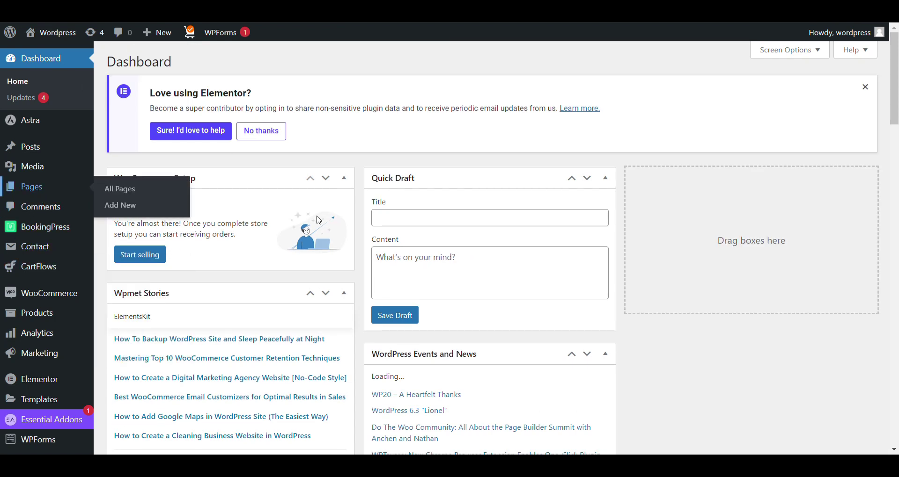
{"action": "scroll", "coordinate": [316, 220], "scroll_direction": "down", "scroll_amount": 5}
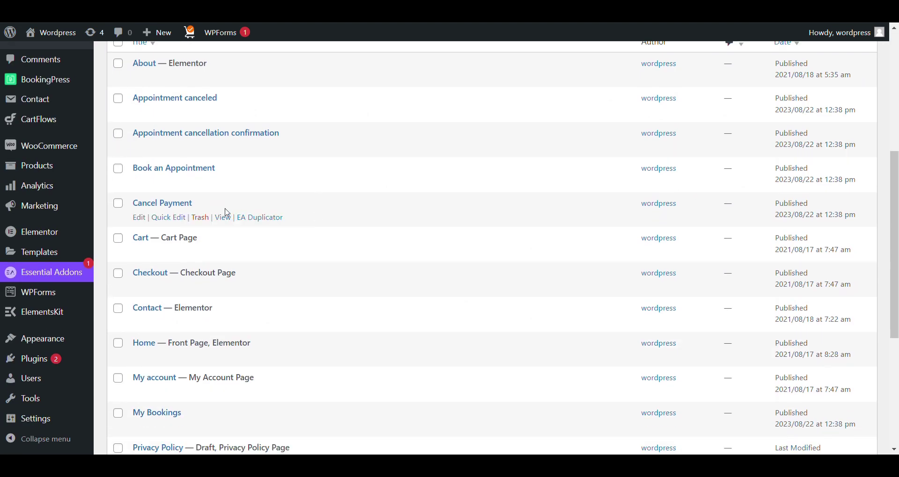
{"action": "scroll", "coordinate": [227, 213], "scroll_direction": "down", "scroll_amount": 3}
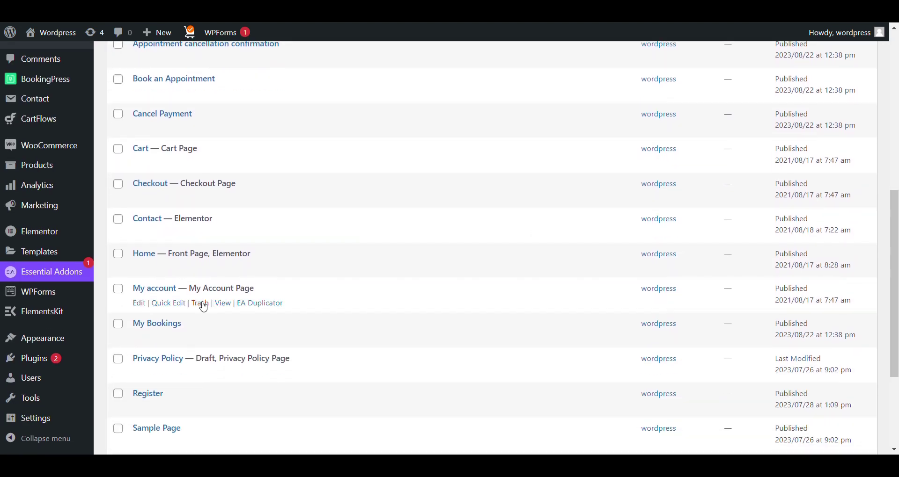
{"action": "left_click", "coordinate": [223, 339]}
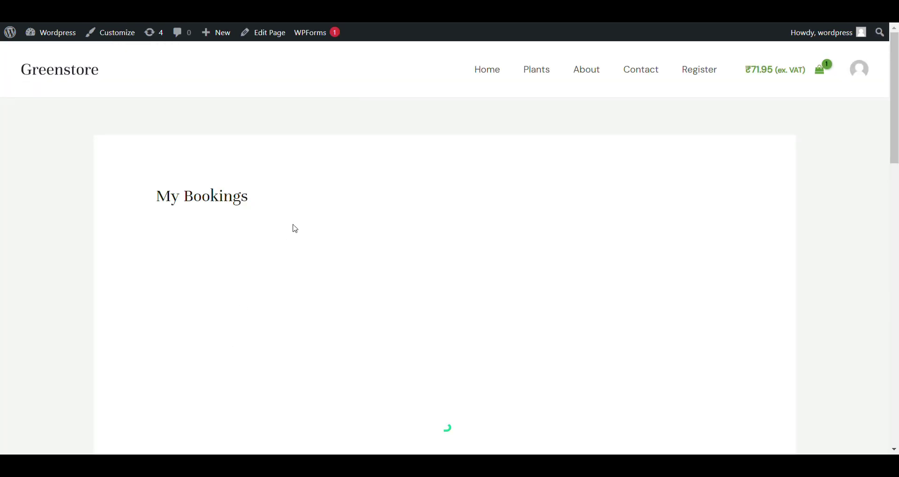
Scroll through the bookings table showing booking #1 for Sample on August 22, 2023, 1:30 pm.
{"action": "scroll", "coordinate": [293, 227], "scroll_direction": "down", "scroll_amount": 2}
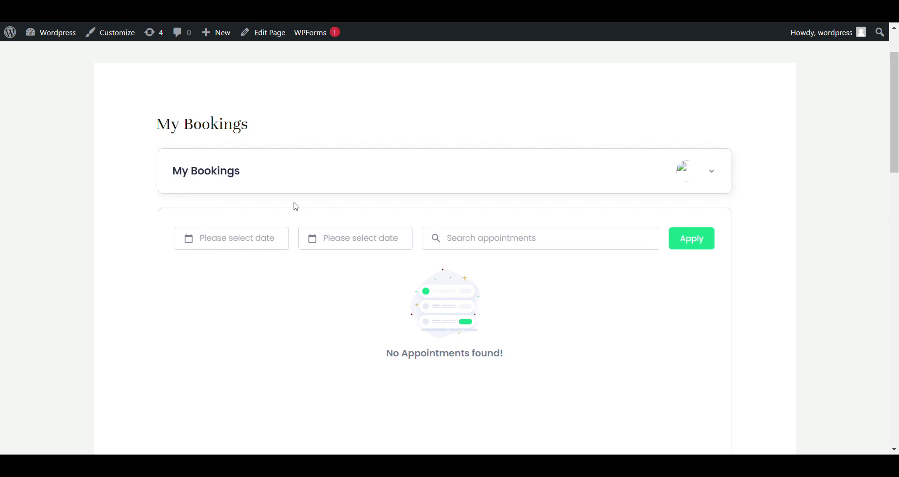
{"action": "scroll", "coordinate": [295, 205], "scroll_direction": "down", "scroll_amount": 1}
{"action": "scroll", "coordinate": [362, 225], "scroll_direction": "down", "scroll_amount": 3}
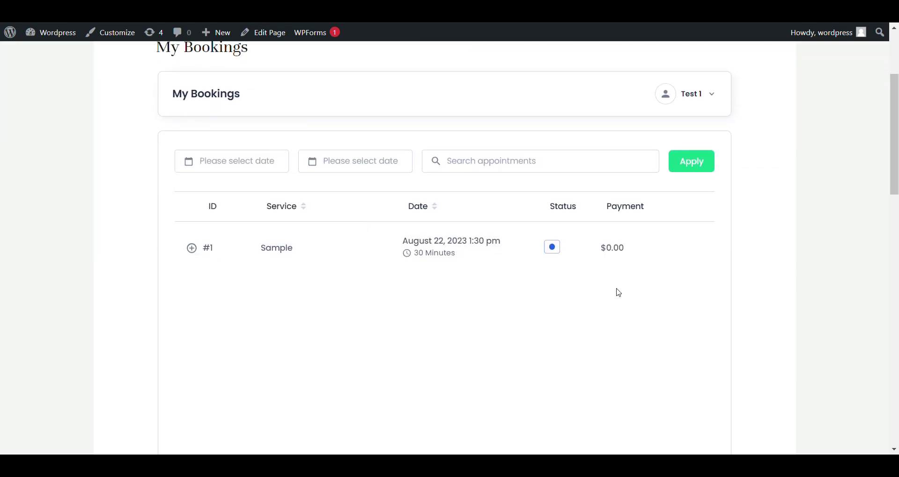
{"action": "scroll", "coordinate": [619, 294], "scroll_direction": "up", "scroll_amount": 1}
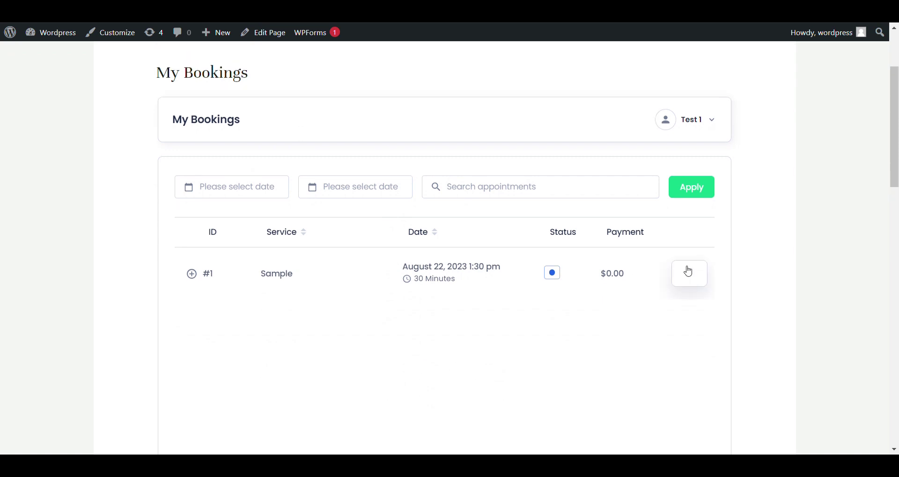
{"action": "scroll", "coordinate": [544, 282], "scroll_direction": "up", "scroll_amount": 3}
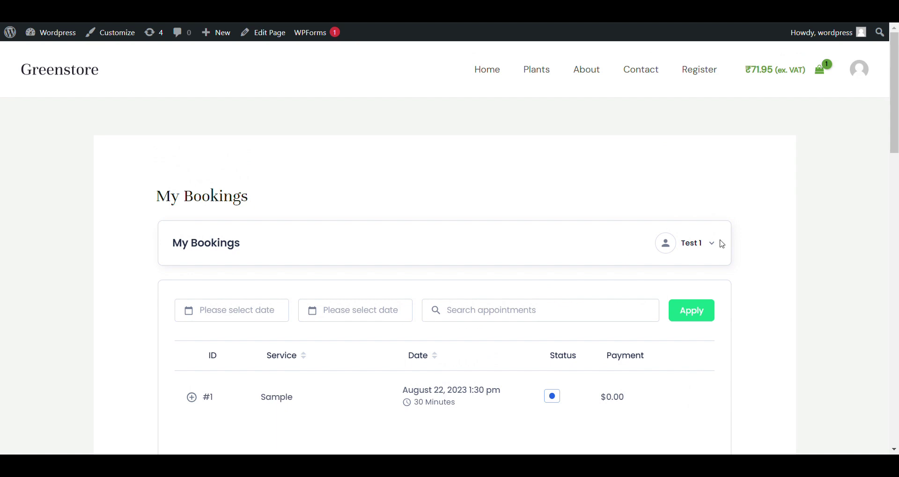
Open and close the customer's account dropdown beside the name, then open it again.
{"action": "left_click", "coordinate": [717, 245]}
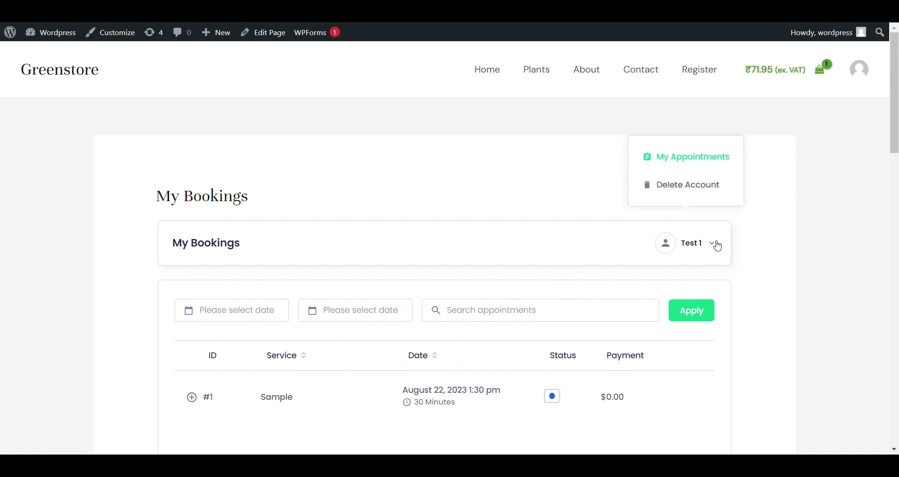
{"action": "left_click", "coordinate": [718, 246]}
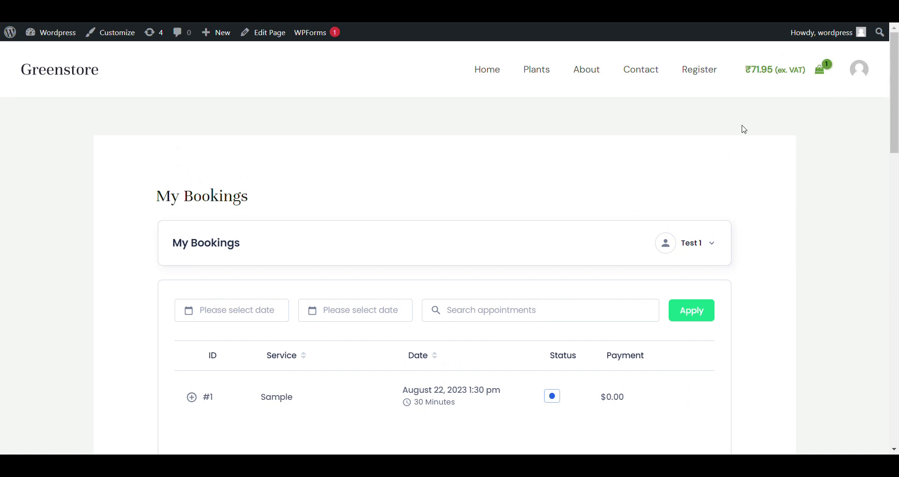
{"action": "scroll", "coordinate": [744, 129], "scroll_direction": "down", "scroll_amount": 1}
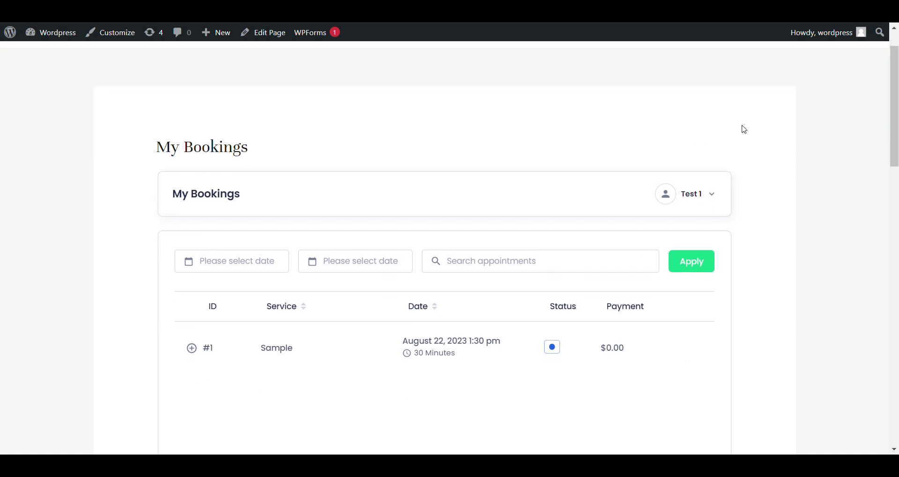
{"action": "left_click", "coordinate": [704, 208]}
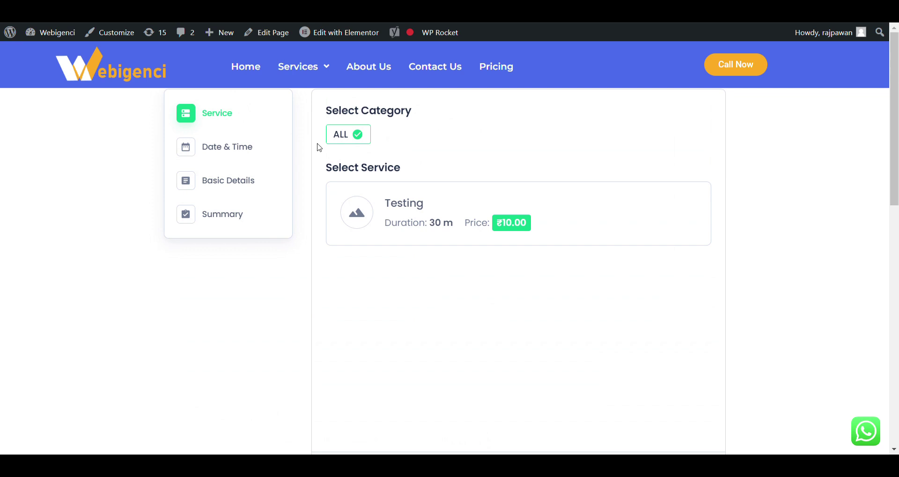
Go to the Webigenci Dashboard from the admin bar and open BookingPress > Settings.
{"action": "mouse_move", "coordinate": [61, 36]}
{"action": "left_click", "coordinate": [62, 37]}
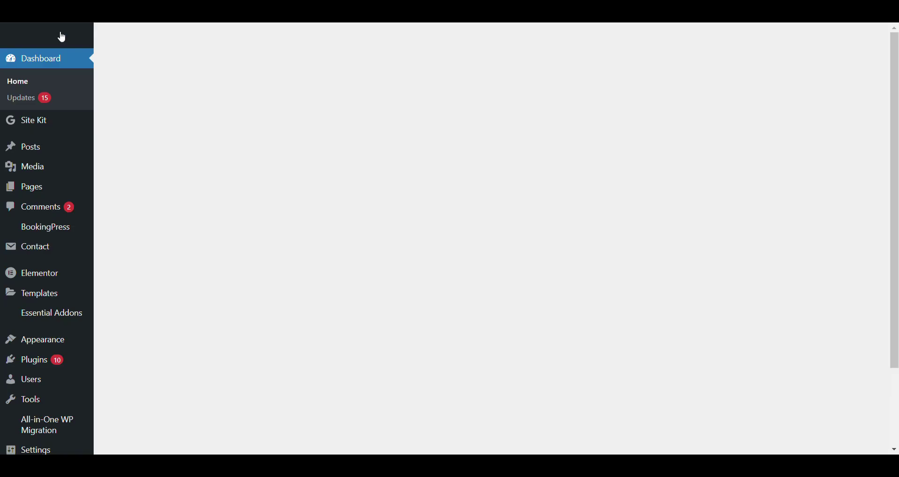
{"action": "scroll", "coordinate": [47, 196], "scroll_direction": "down", "scroll_amount": 2}
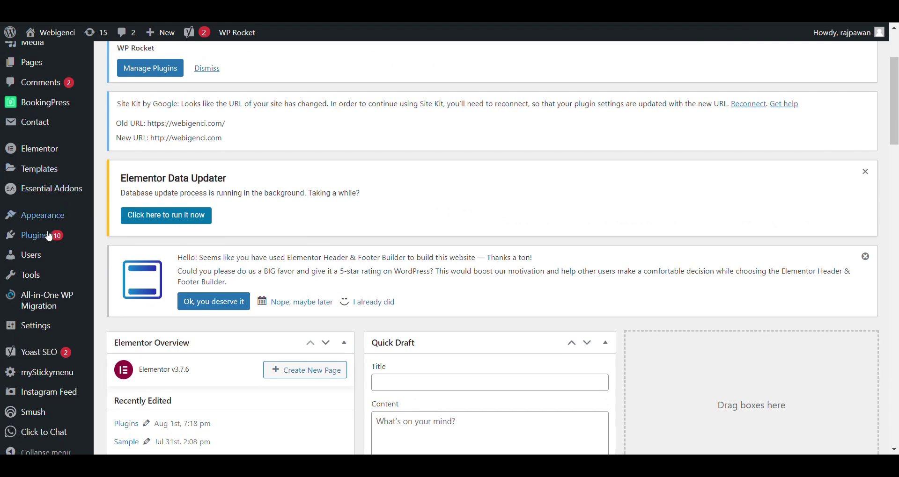
{"action": "mouse_move", "coordinate": [47, 103]}
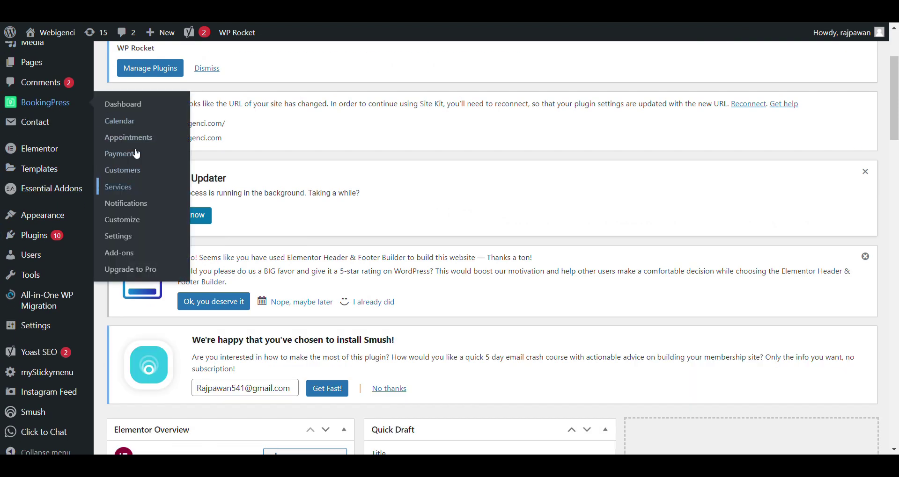
{"action": "left_click", "coordinate": [124, 240]}
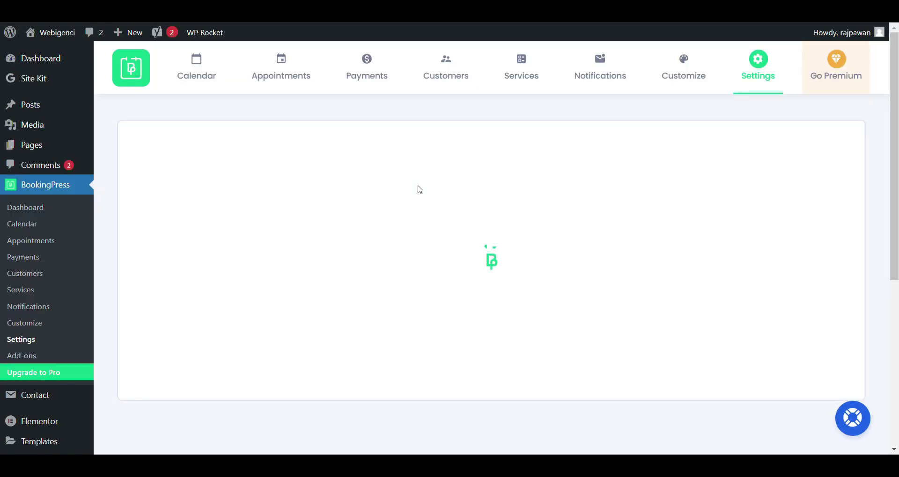
In General Settings, enable 'Create WordPress user upon appointment booking' and save.
{"action": "scroll", "coordinate": [422, 189], "scroll_direction": "down", "scroll_amount": 2}
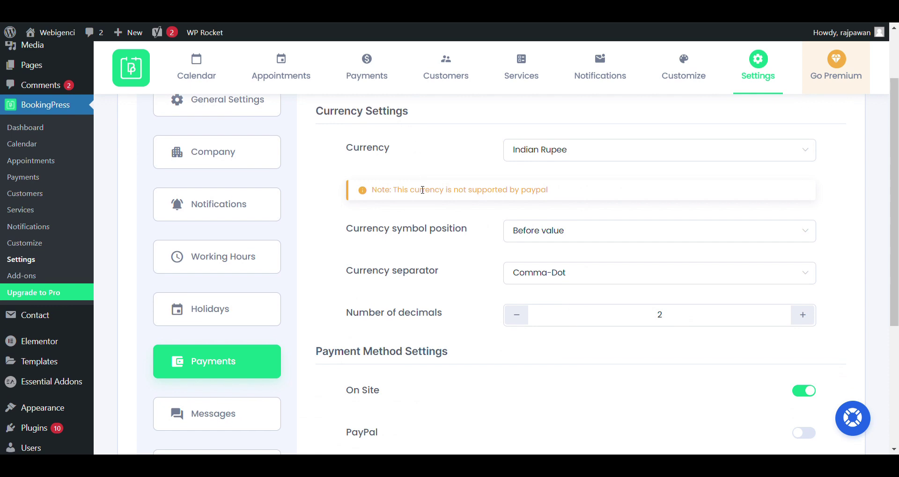
{"action": "scroll", "coordinate": [423, 190], "scroll_direction": "up", "scroll_amount": 1}
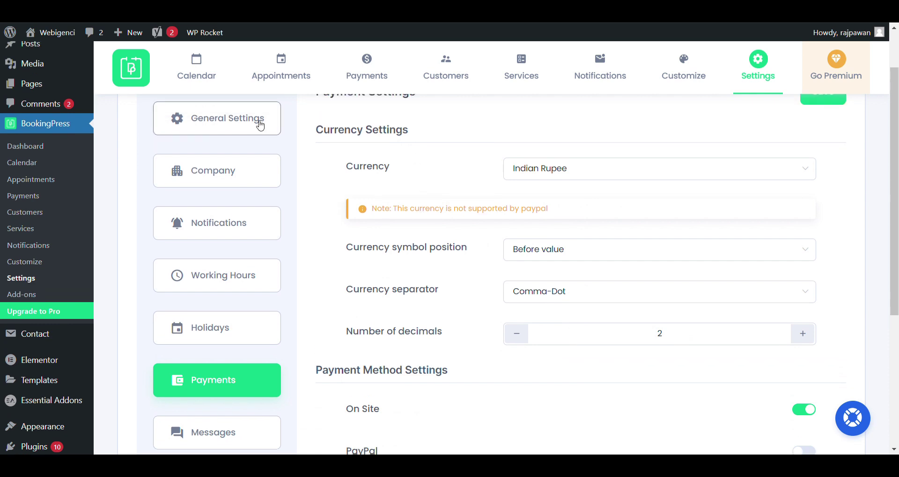
{"action": "left_click", "coordinate": [260, 121]}
{"action": "scroll", "coordinate": [473, 187], "scroll_direction": "down", "scroll_amount": 7}
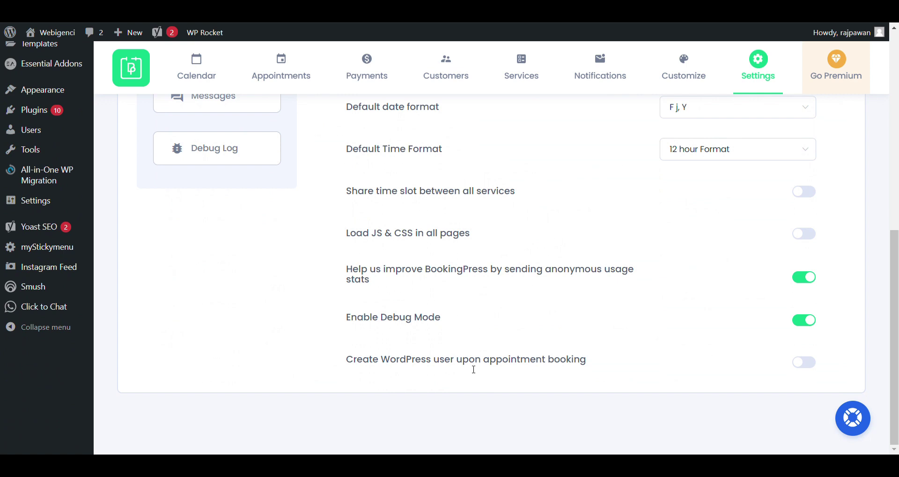
{"action": "left_click_drag", "start_coordinate": [343, 360], "coordinate": [594, 361]}
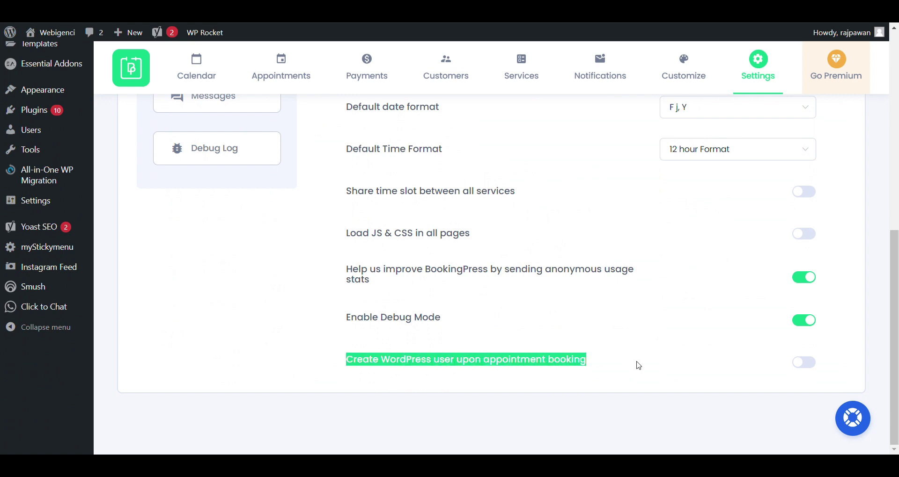
{"action": "left_click", "coordinate": [804, 362]}
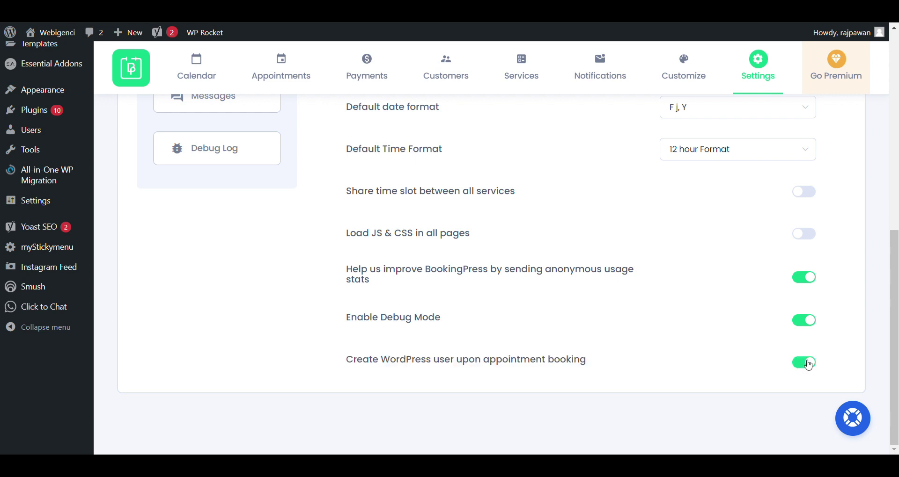
{"action": "scroll", "coordinate": [808, 365], "scroll_direction": "up", "scroll_amount": 2}
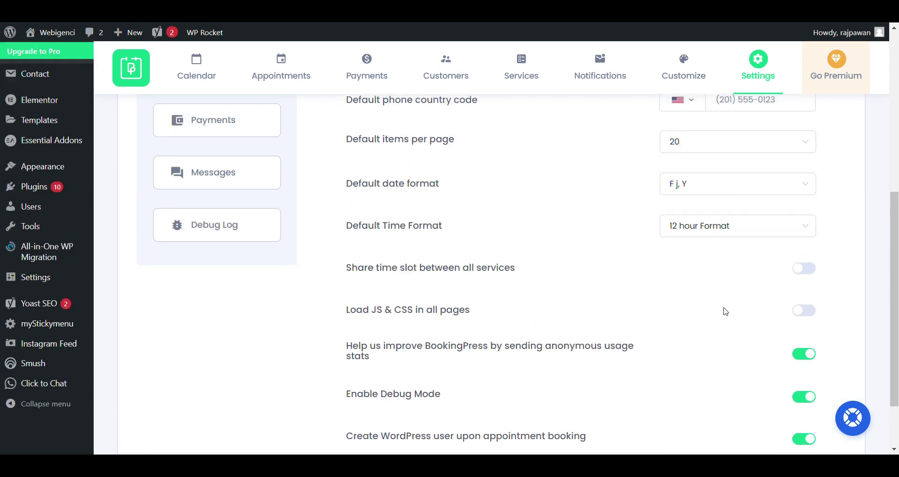
{"action": "scroll", "coordinate": [724, 311], "scroll_direction": "up", "scroll_amount": 4}
{"action": "scroll", "coordinate": [640, 322], "scroll_direction": "down", "scroll_amount": 6}
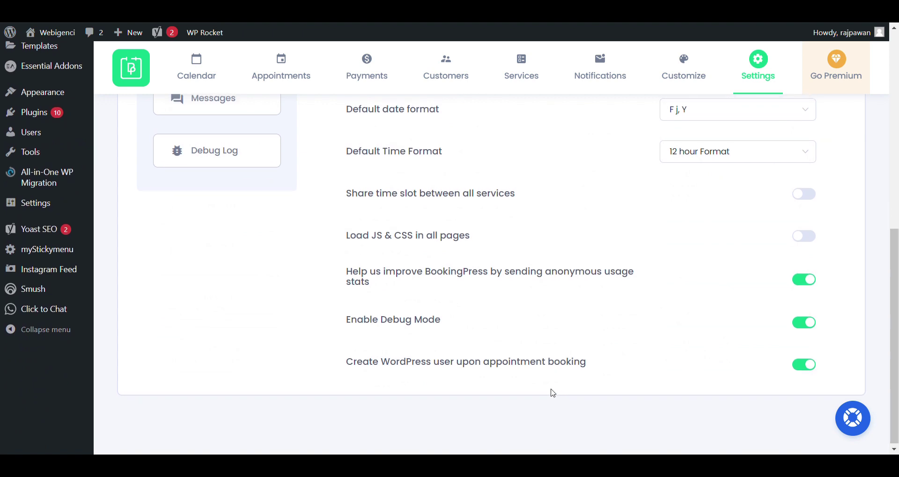
{"action": "scroll", "coordinate": [553, 394], "scroll_direction": "up", "scroll_amount": 10}
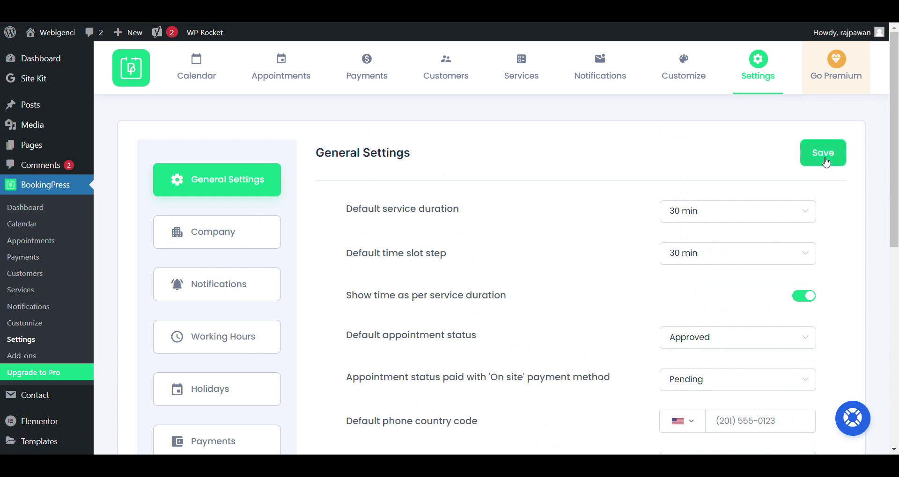
{"action": "left_click", "coordinate": [825, 161]}
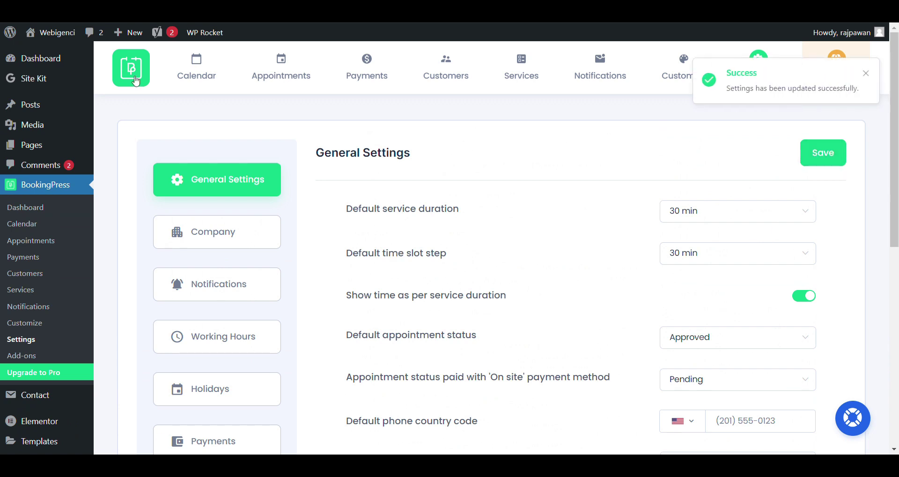
Open the All Pages list, then the signed-in admin's account menu.
{"action": "mouse_move", "coordinate": [46, 146]}
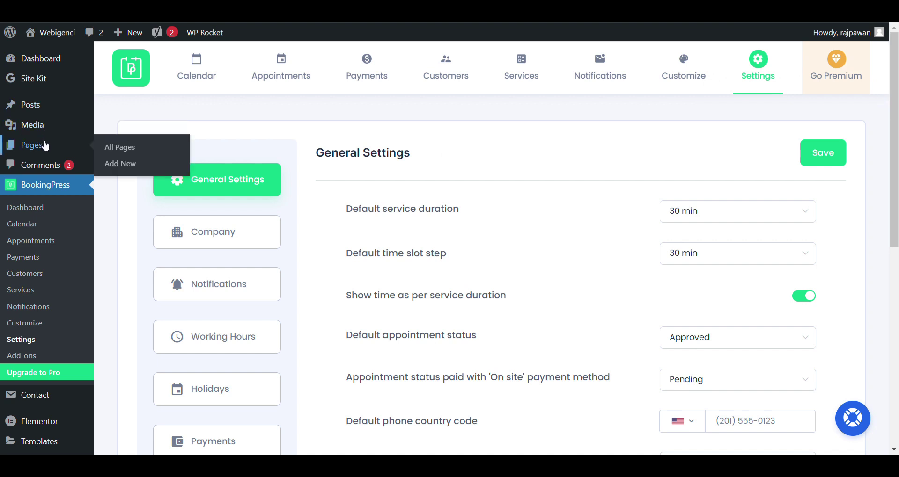
{"action": "left_click", "coordinate": [45, 146]}
{"action": "scroll", "coordinate": [403, 164], "scroll_direction": "down", "scroll_amount": 8}
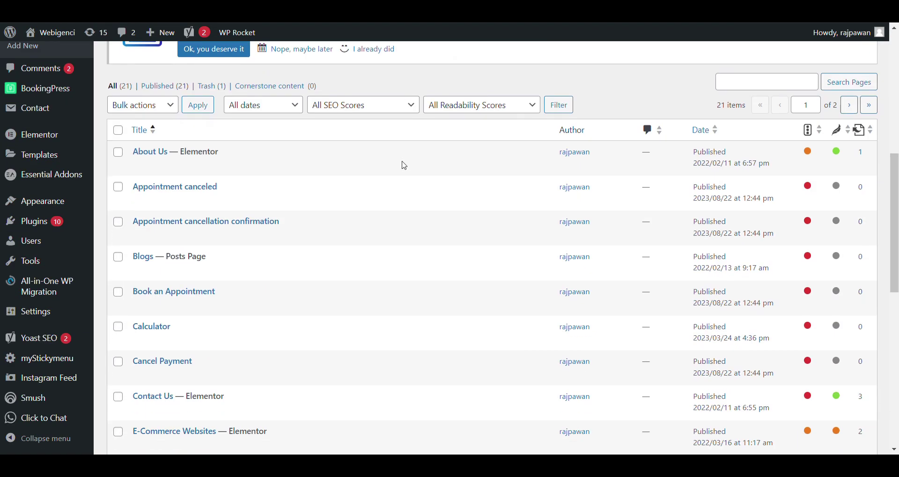
{"action": "scroll", "coordinate": [403, 165], "scroll_direction": "down", "scroll_amount": 1}
{"action": "scroll", "coordinate": [402, 165], "scroll_direction": "up", "scroll_amount": 3}
{"action": "mouse_move", "coordinate": [883, 38]}
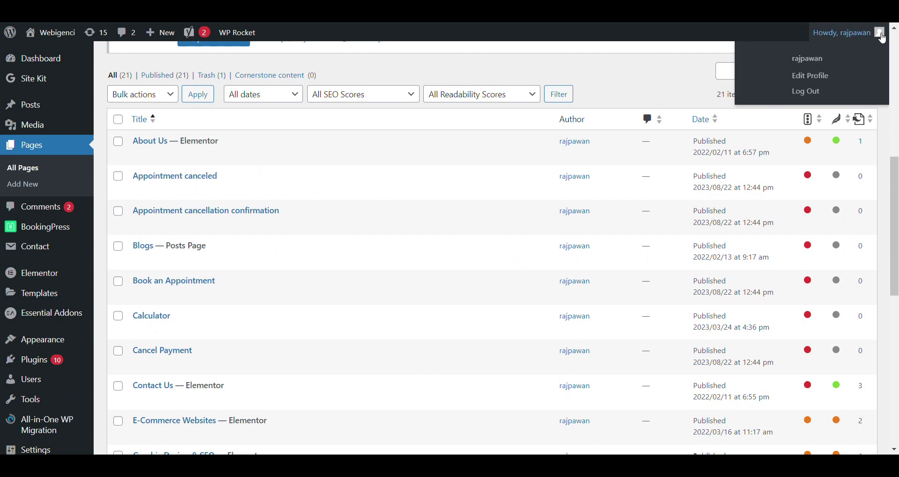
{"action": "left_click", "coordinate": [807, 58]}
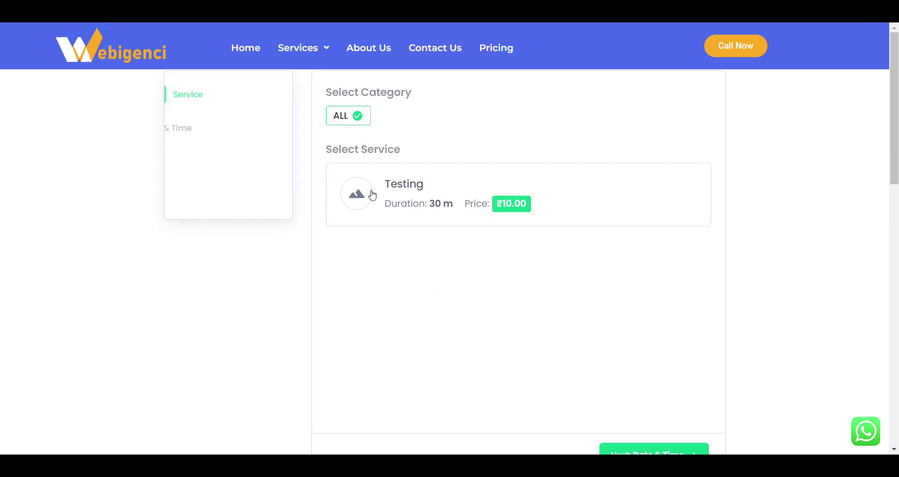
Book the Testing service for August 31 in the 9:30–10:00 am slot.
{"action": "scroll", "coordinate": [655, 386], "scroll_direction": "down", "scroll_amount": 1}
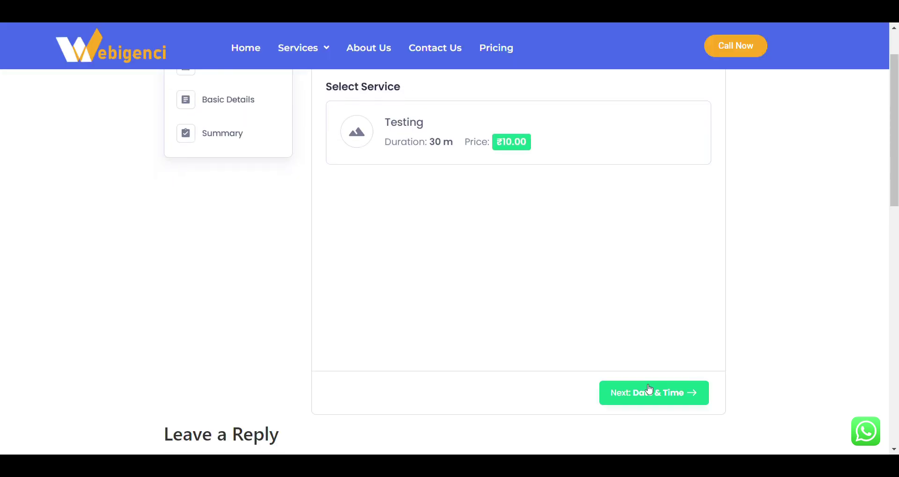
{"action": "left_click", "coordinate": [648, 390]}
{"action": "left_click", "coordinate": [402, 198]}
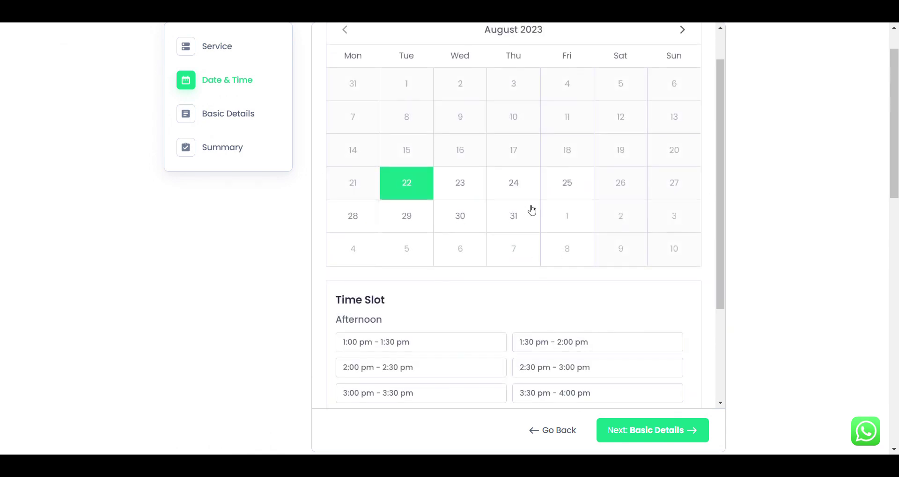
{"action": "left_click", "coordinate": [531, 211]}
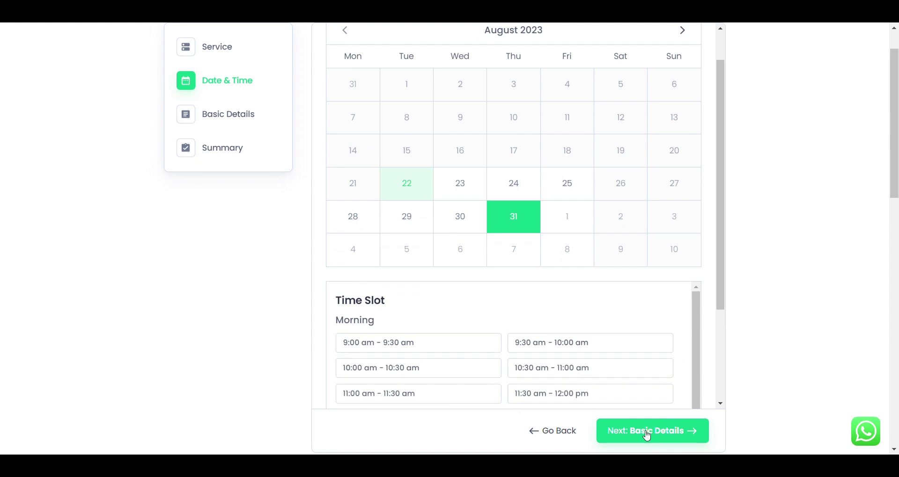
{"action": "left_click", "coordinate": [561, 342]}
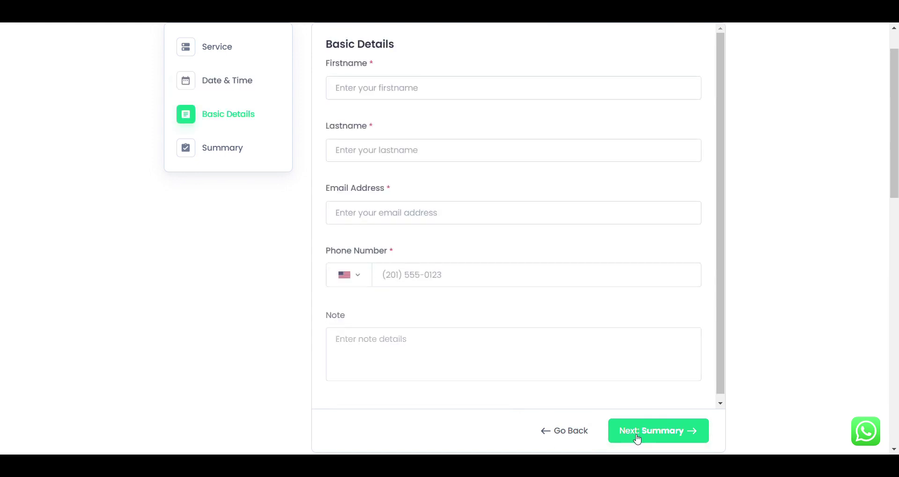
Enter first name 'Test', last name 'T', and the customer's e-mail address.
{"action": "left_click", "coordinate": [412, 102]}
{"action": "type", "text": "Test"}
{"action": "left_click", "coordinate": [407, 154]}
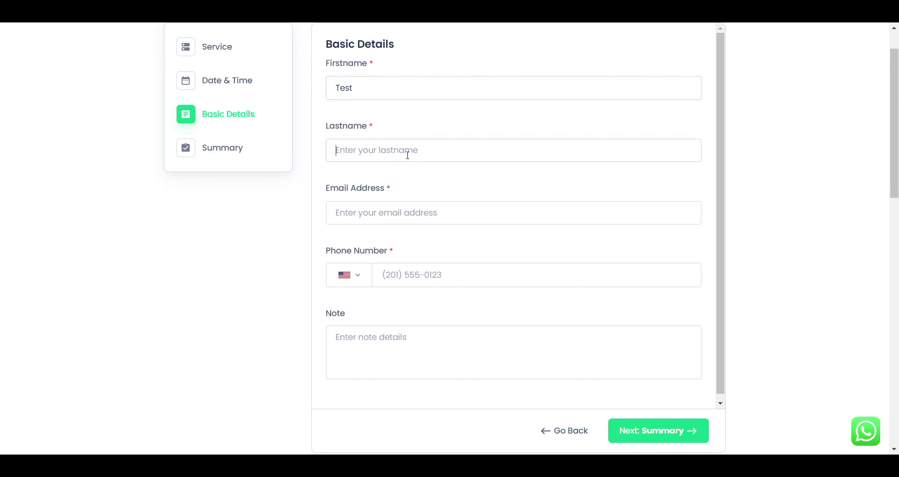
{"action": "type", "text": "T"}
{"action": "left_click", "coordinate": [389, 223]}
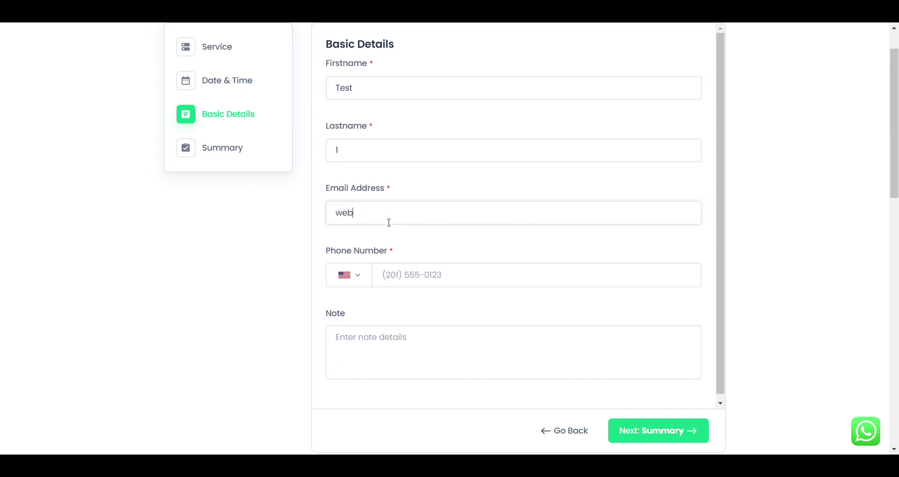
Set the phone country code to India and enter the customer's phone number.
{"action": "left_click", "coordinate": [357, 274]}
{"action": "scroll", "coordinate": [345, 342], "scroll_direction": "down", "scroll_amount": 10}
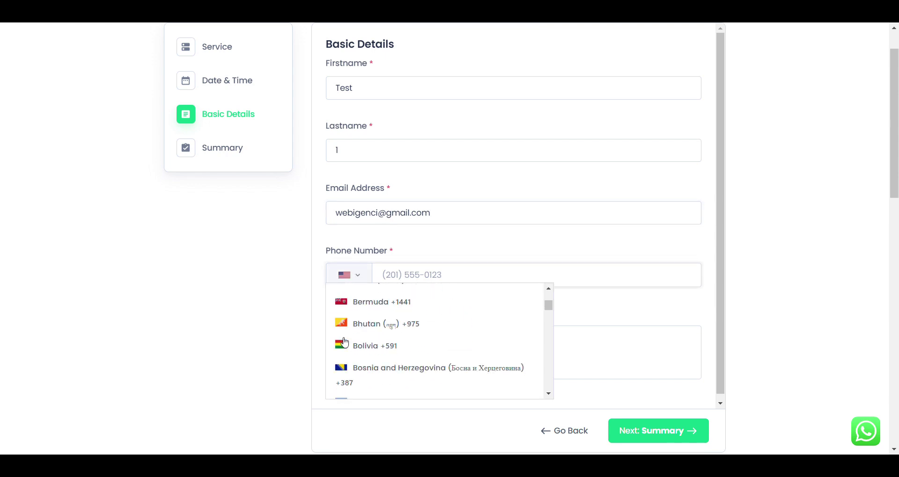
{"action": "scroll", "coordinate": [344, 343], "scroll_direction": "down", "scroll_amount": 15}
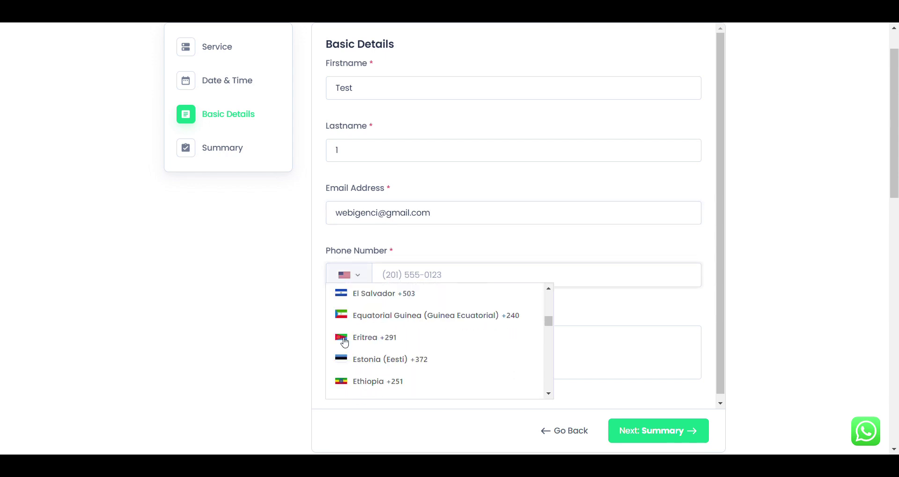
{"action": "scroll", "coordinate": [344, 342], "scroll_direction": "down", "scroll_amount": 10}
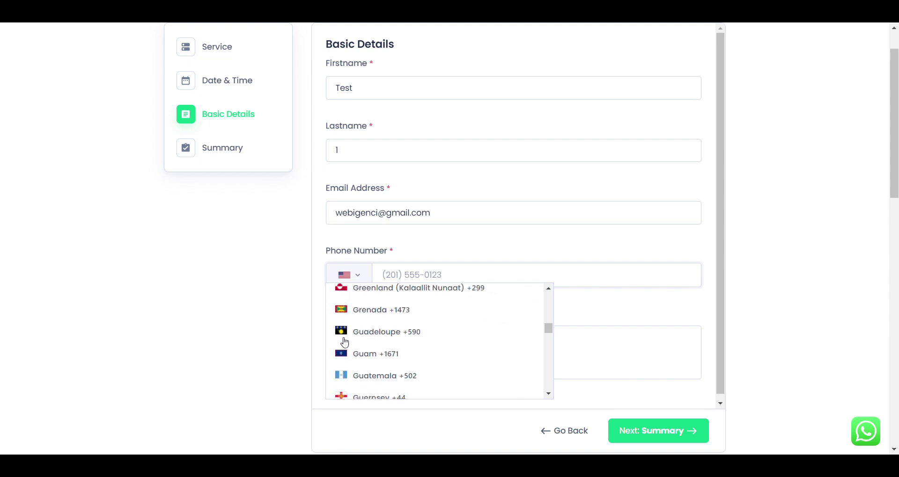
{"action": "scroll", "coordinate": [344, 343], "scroll_direction": "down", "scroll_amount": 10}
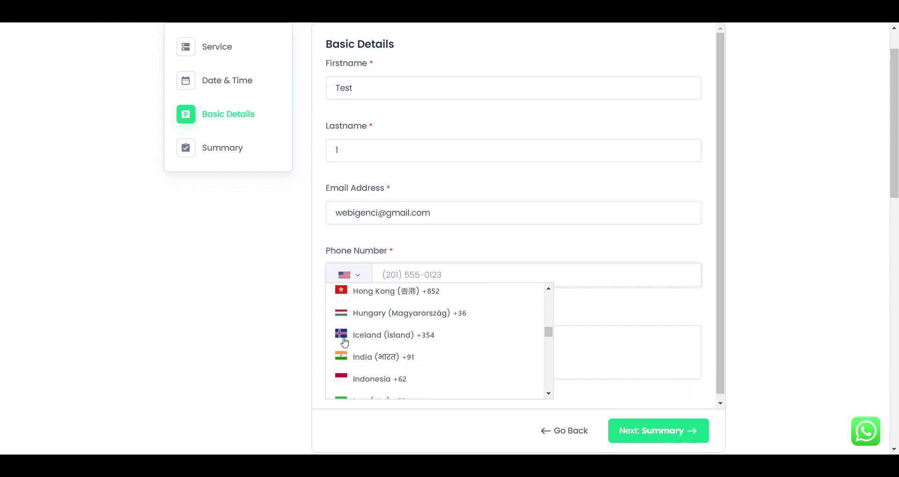
{"action": "left_click", "coordinate": [361, 358]}
{"action": "left_click", "coordinate": [436, 286]}
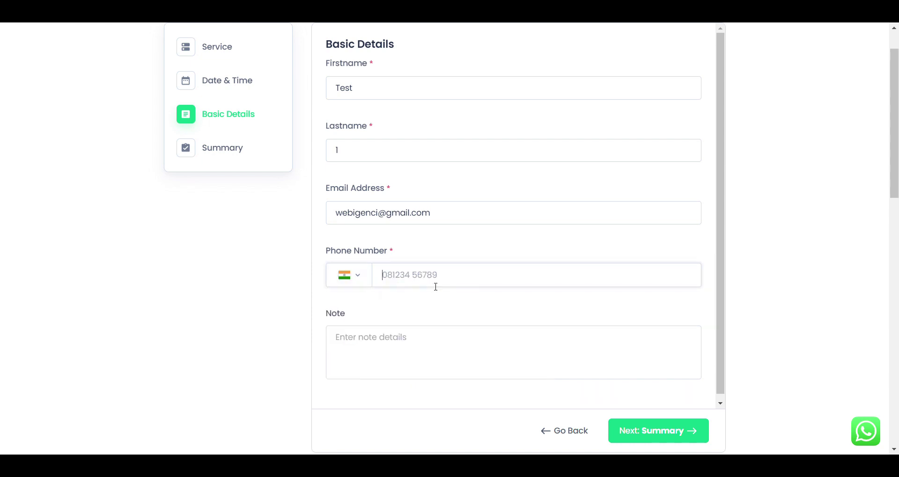
{"action": "type", "text": "1234 567 890"}
{"action": "scroll", "coordinate": [627, 393], "scroll_direction": "down", "scroll_amount": 1}
Review the summary and book the Testing appointment, getting confirmation as booking #1.
{"action": "left_click", "coordinate": [649, 431]}
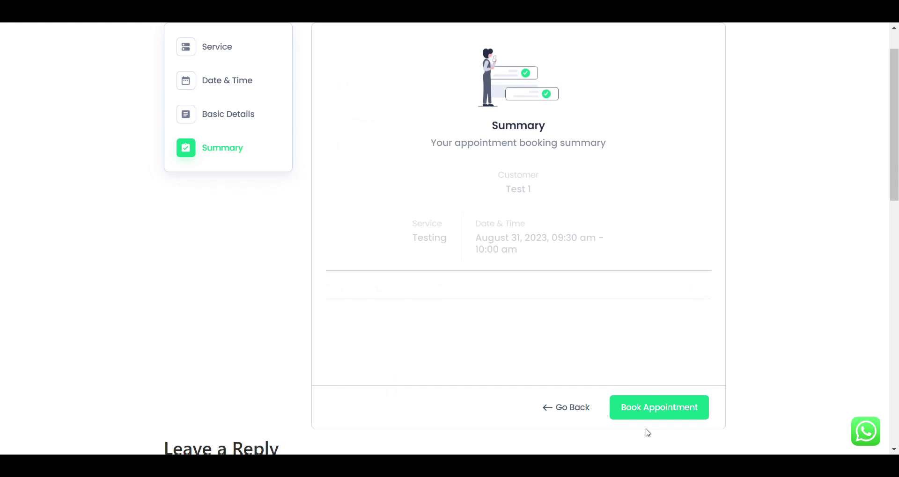
{"action": "left_click", "coordinate": [640, 414]}
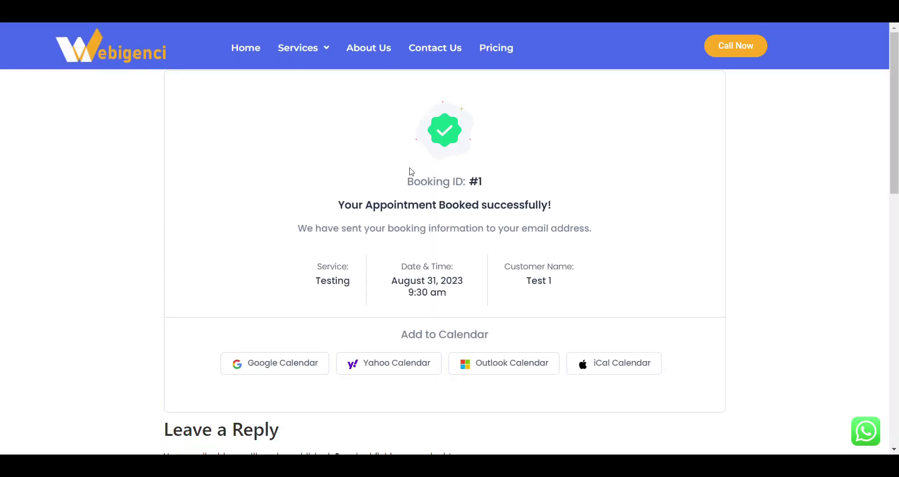
{"action": "left_click_drag", "start_coordinate": [407, 178], "coordinate": [610, 265]}
{"action": "scroll", "coordinate": [610, 265], "scroll_direction": "down", "scroll_amount": 3}
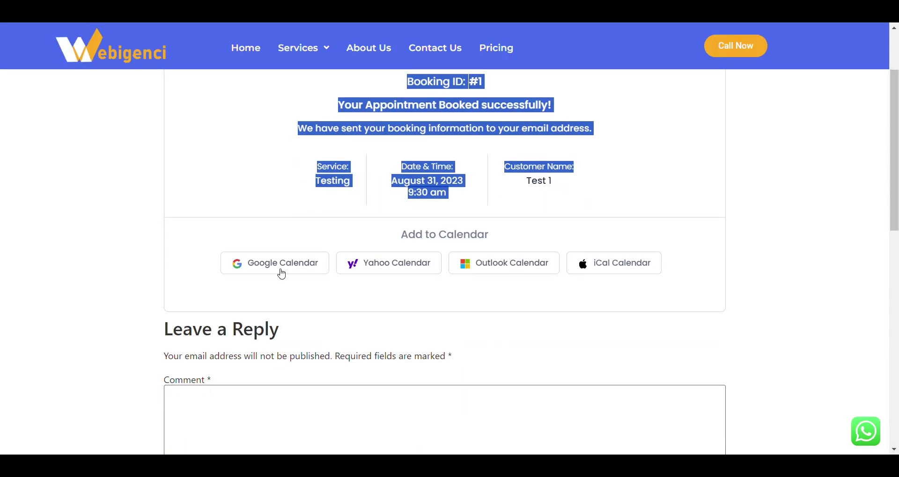
{"action": "scroll", "coordinate": [544, 276], "scroll_direction": "up", "scroll_amount": 2}
{"action": "left_click", "coordinate": [517, 253]}
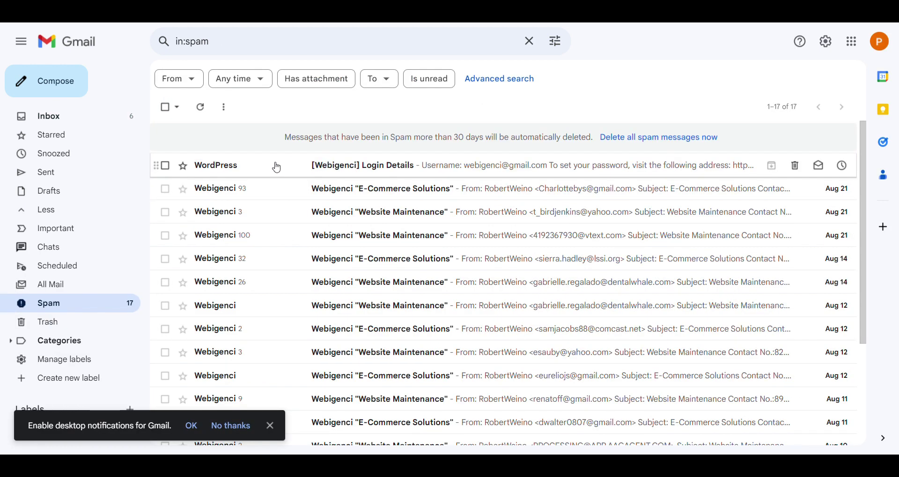
Mark the '[Webigenci] Login Details' email as not spam and reopen it from the Inbox.
{"action": "left_click", "coordinate": [277, 168]}
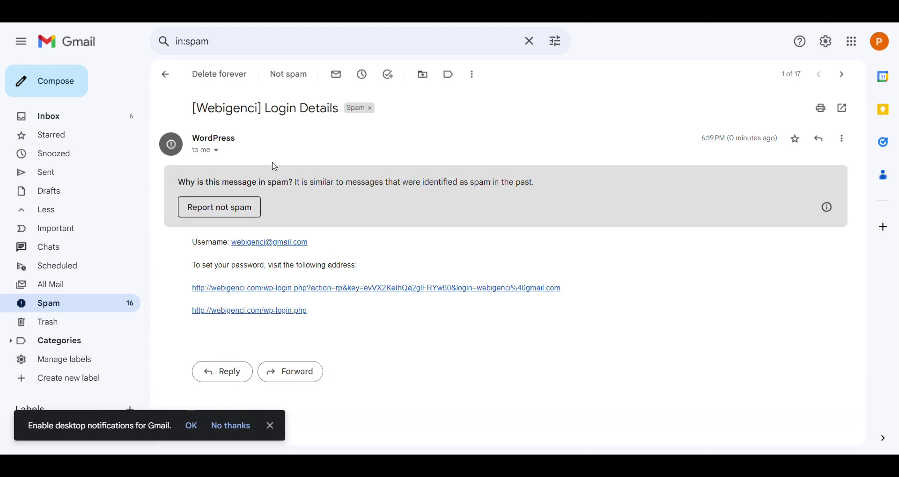
{"action": "left_click", "coordinate": [241, 212]}
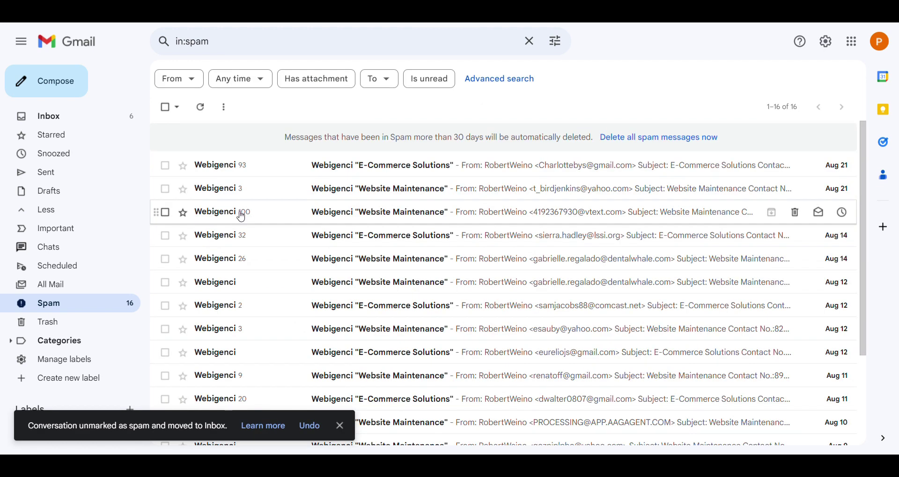
{"action": "left_click", "coordinate": [54, 126]}
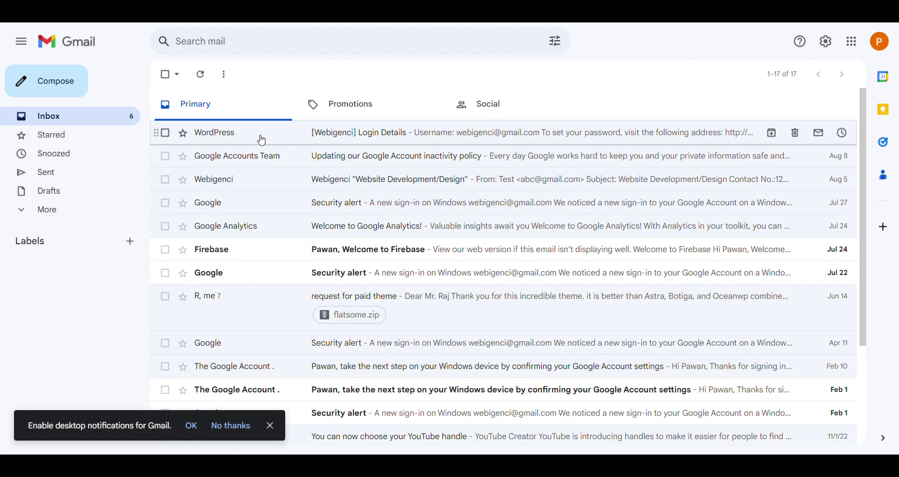
{"action": "left_click", "coordinate": [262, 141]}
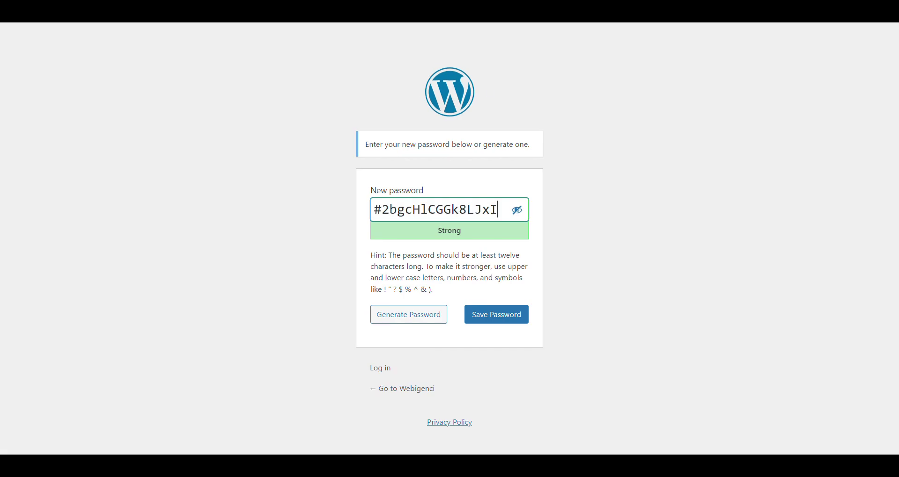
Clear the generated password and go to the login page.
{"action": "key", "text": "ctrl+a"}
{"action": "key", "text": "BackSpace"}
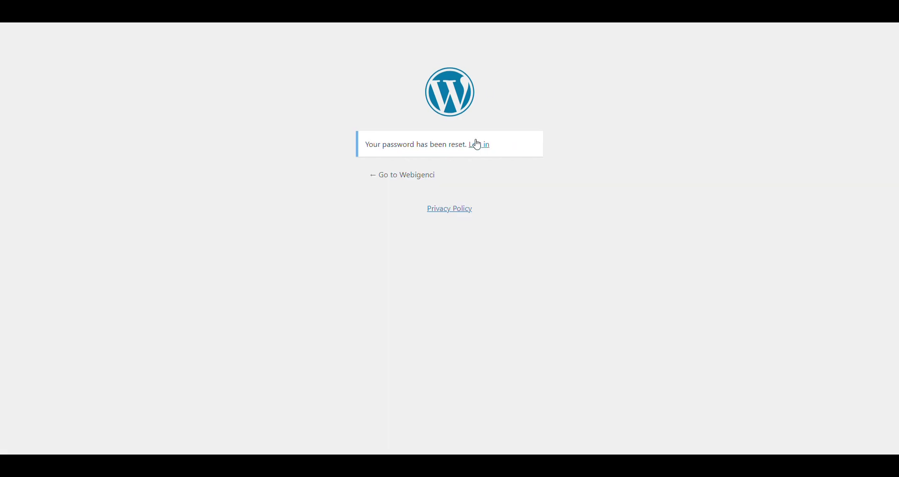
{"action": "left_click", "coordinate": [477, 145]}
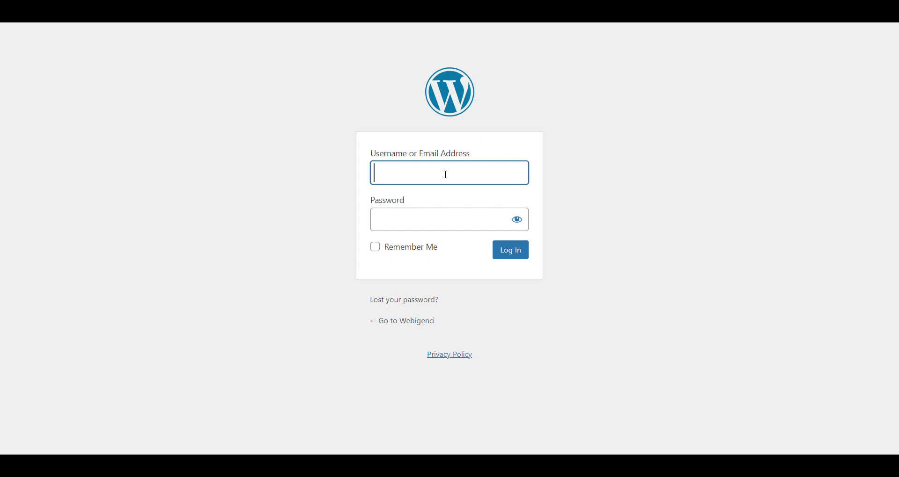
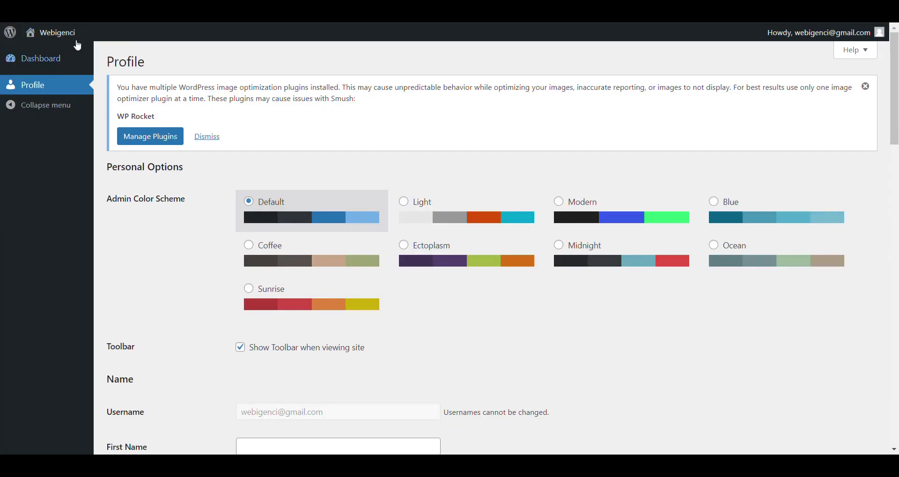
Visit the site, load the My Bookings page by URL, and expand the Testing booking.
{"action": "mouse_move", "coordinate": [64, 40]}
{"action": "left_click", "coordinate": [58, 35]}
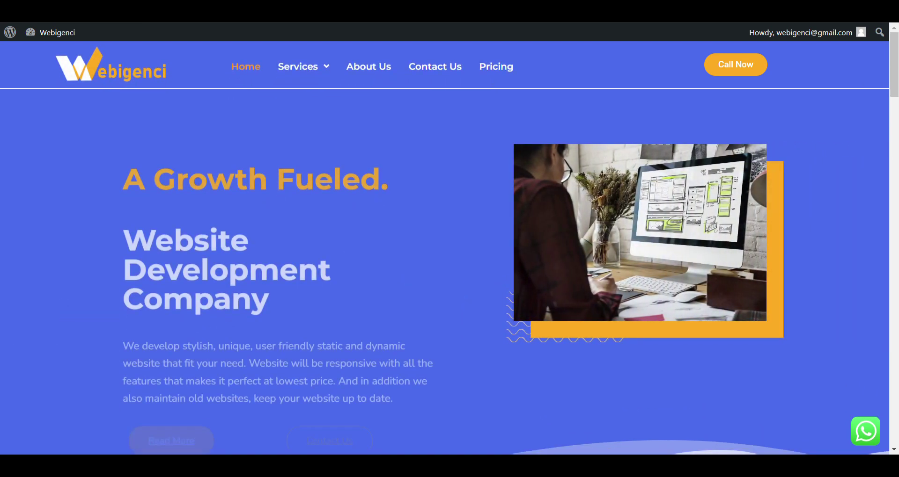
{"action": "key", "text": "ctrl+l"}
{"action": "type", "text": "0"}
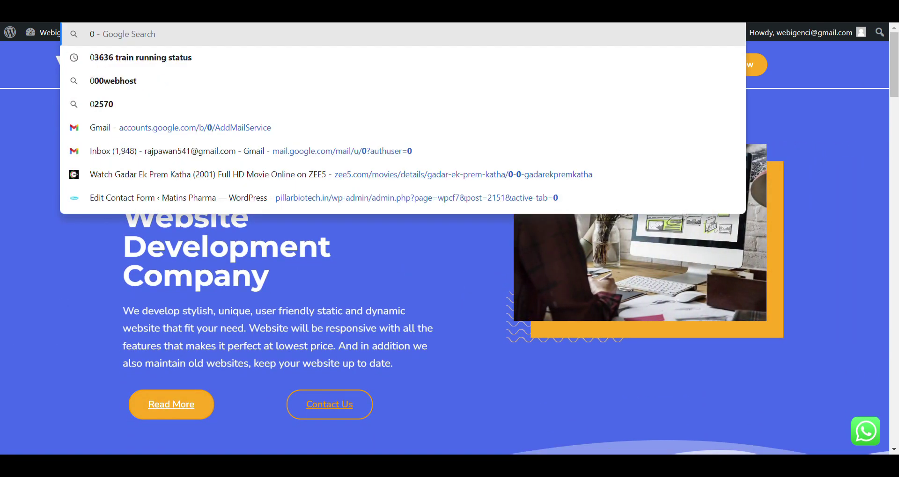
{"action": "key", "text": "BackSpace"}
{"action": "type", "text": "w"}
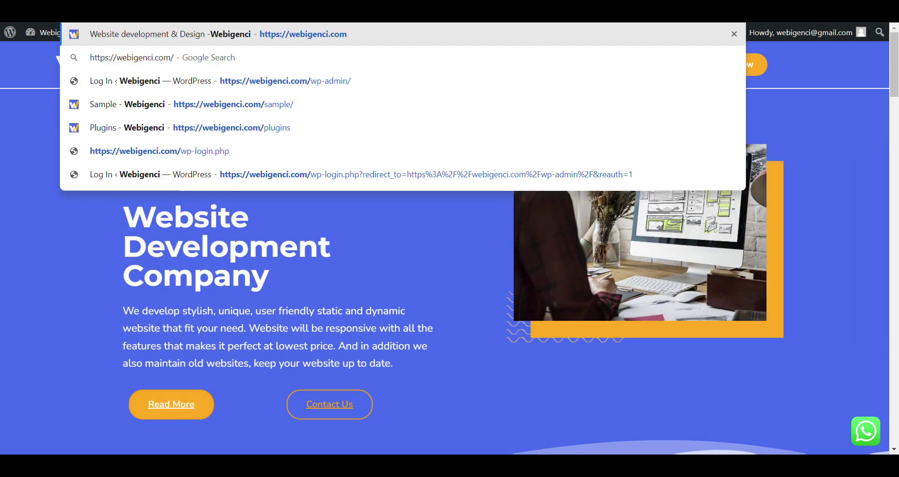
{"action": "type", "text": "ny"}
{"action": "key", "text": "BackSpace"}
{"action": "key", "text": "BackSpace"}
{"action": "key", "text": "Return"}
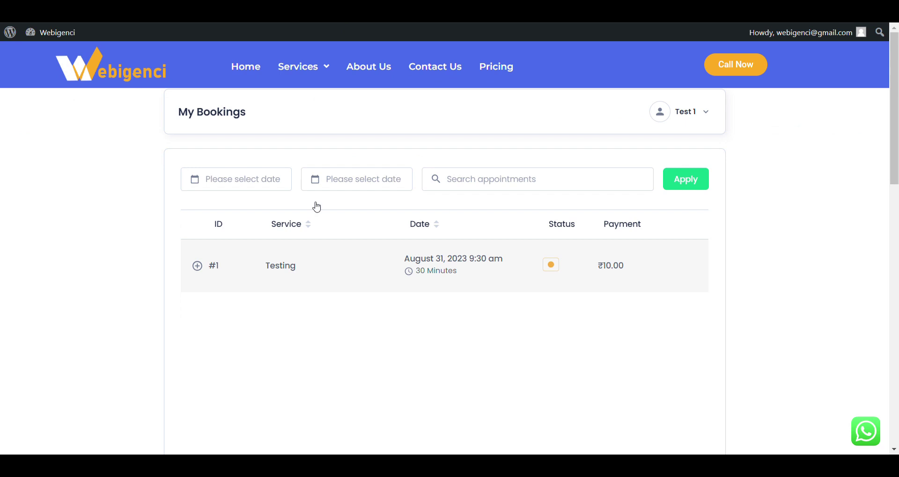
{"action": "left_click", "coordinate": [243, 272]}
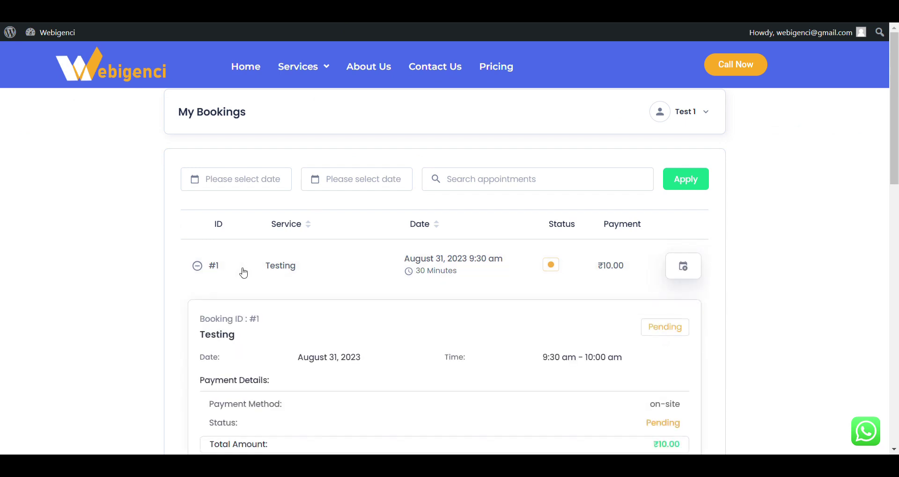
Scroll over booking #1's details: August 31, 2023, 9:30–10:00 am, Pending, ₹10.00 on-site.
{"action": "scroll", "coordinate": [243, 273], "scroll_direction": "down", "scroll_amount": 3}
{"action": "scroll", "coordinate": [243, 273], "scroll_direction": "up", "scroll_amount": 3}
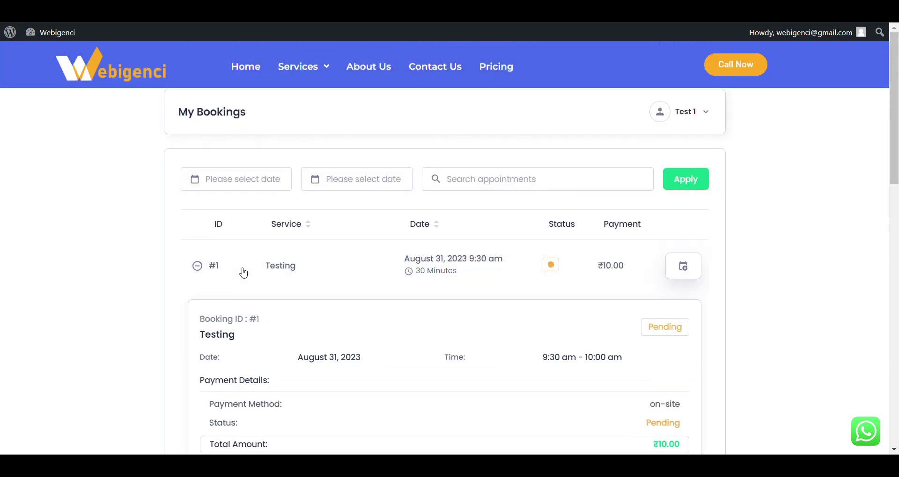